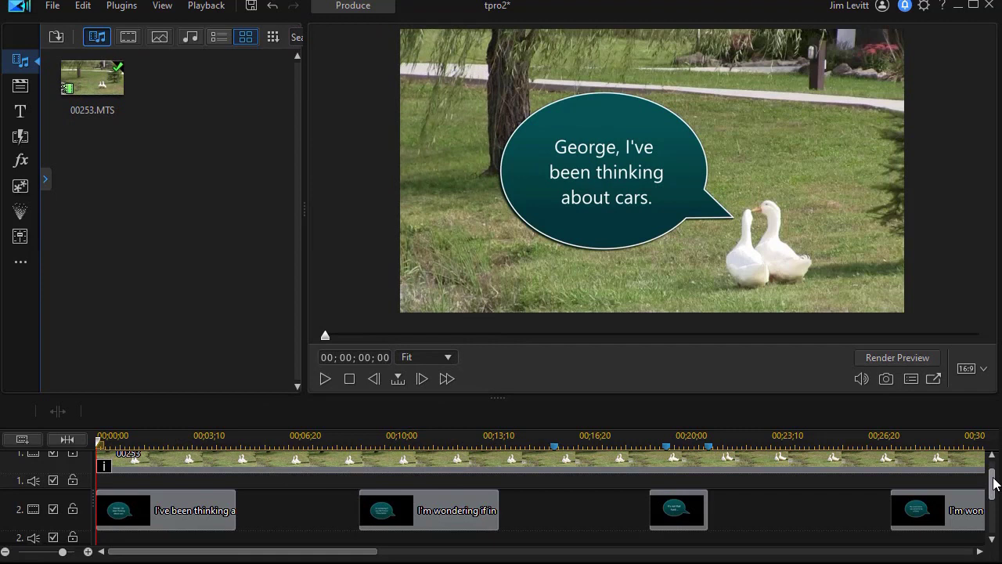
Select the goose video clip on track 1 and bring up its video speed settings
{"action": "left_click_drag", "start_coordinate": [996, 483], "coordinate": [995, 467]}
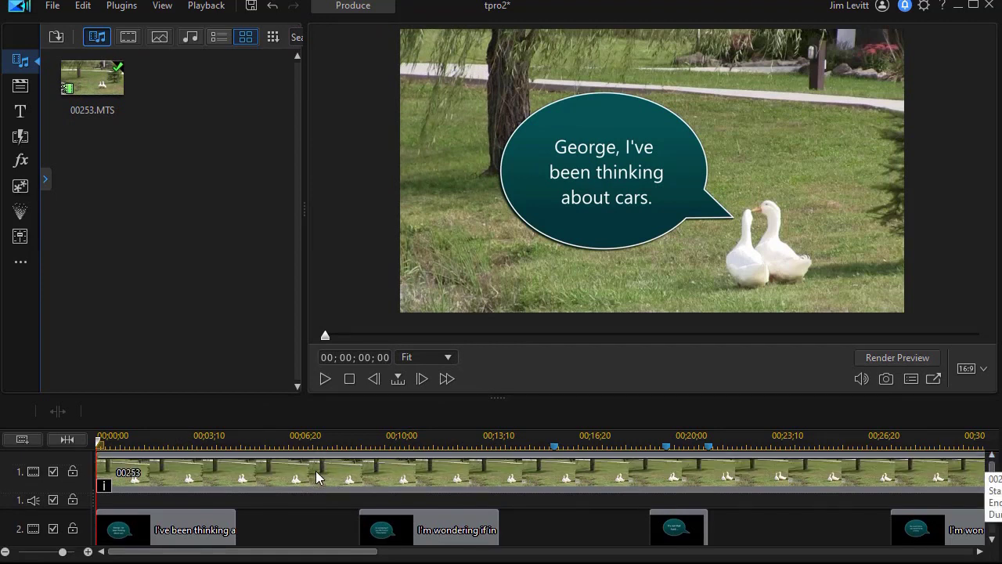
{"action": "left_click", "coordinate": [317, 477]}
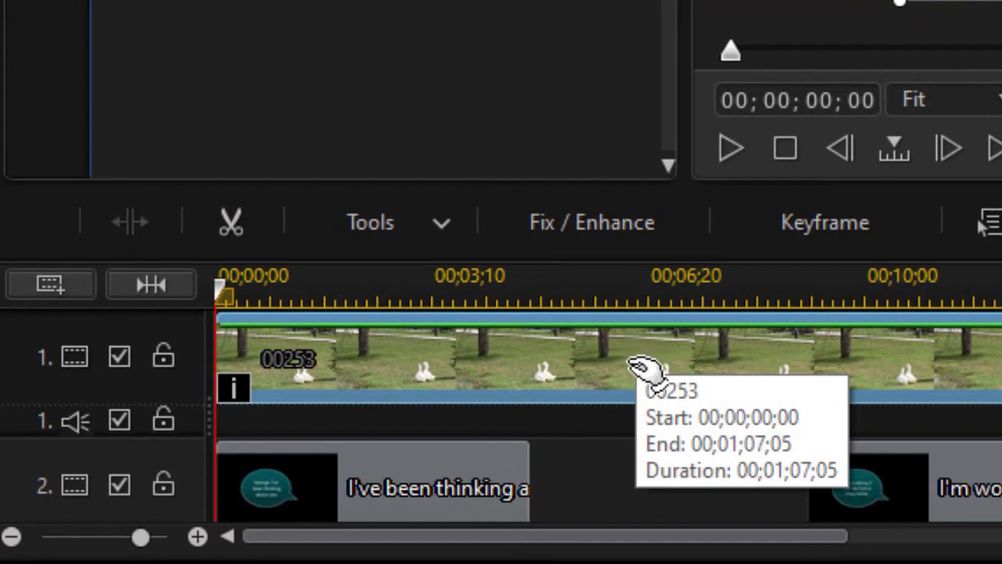
{"action": "left_click", "coordinate": [456, 232]}
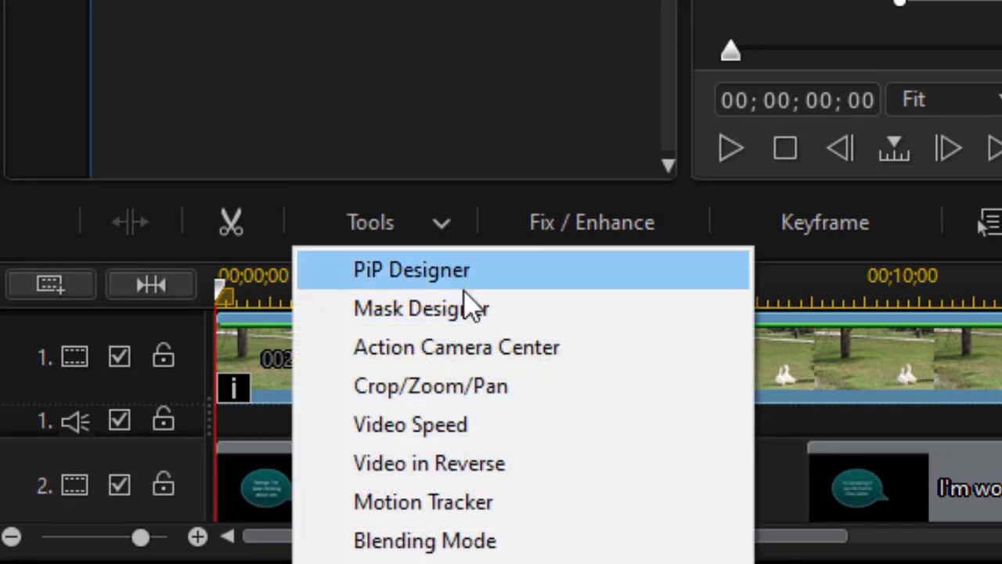
{"action": "left_click", "coordinate": [479, 423]}
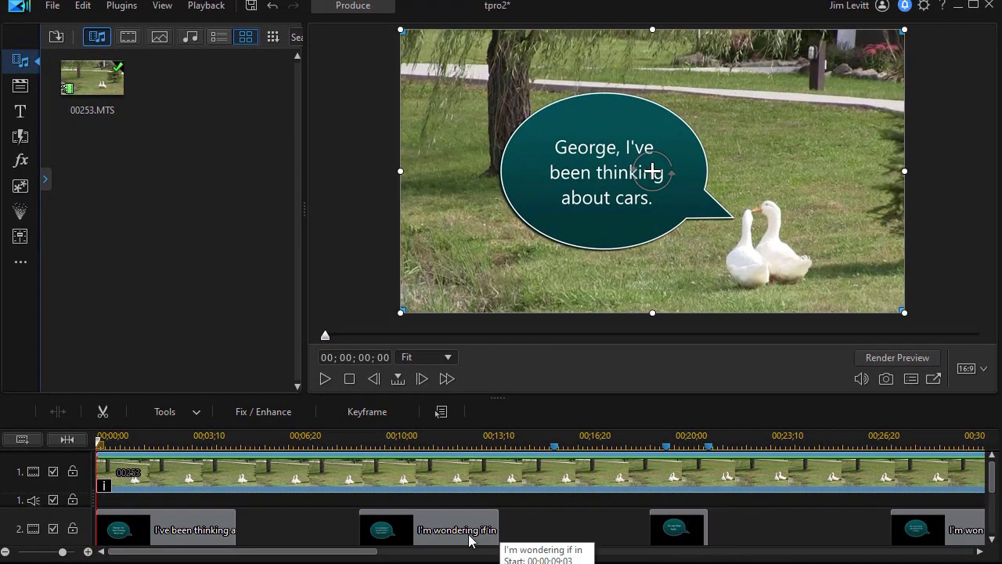
Clear the clip selection and place the playhead at 01;05;07 near the clip's end
{"action": "left_click_drag", "start_coordinate": [365, 552], "coordinate": [622, 554]}
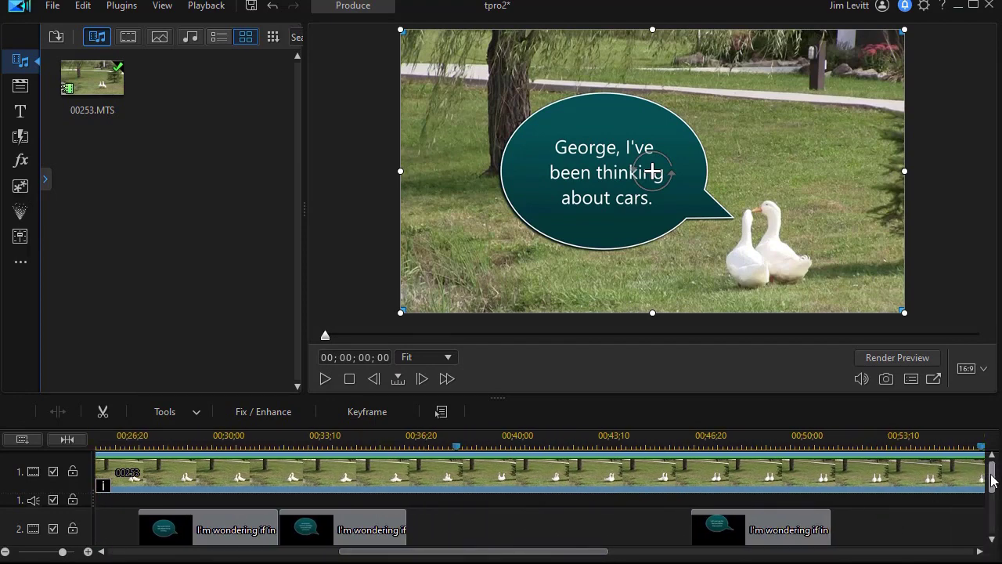
{"action": "left_click_drag", "start_coordinate": [992, 474], "coordinate": [997, 496]}
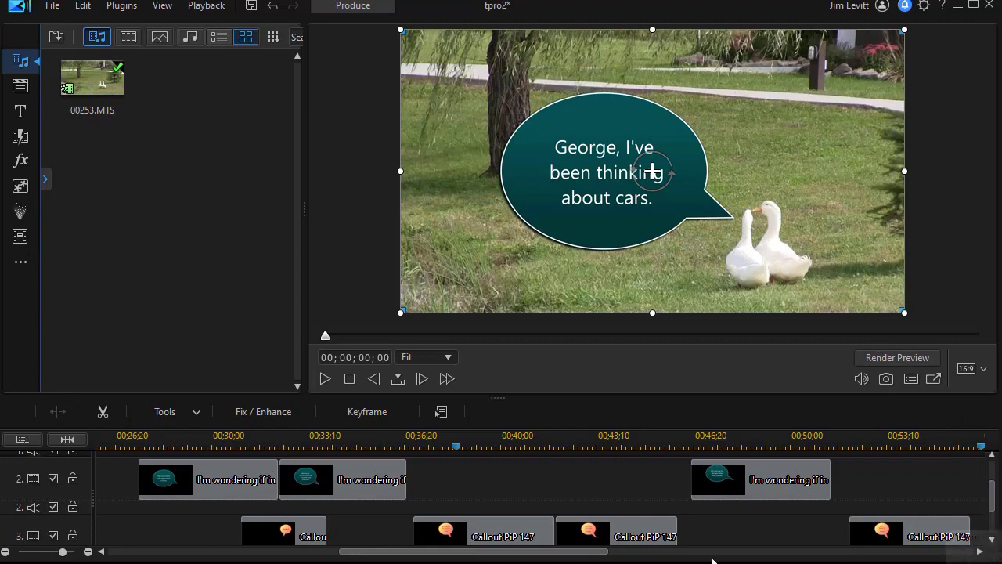
{"action": "left_click_drag", "start_coordinate": [559, 555], "coordinate": [777, 556]}
{"action": "left_click_drag", "start_coordinate": [993, 495], "coordinate": [993, 476]}
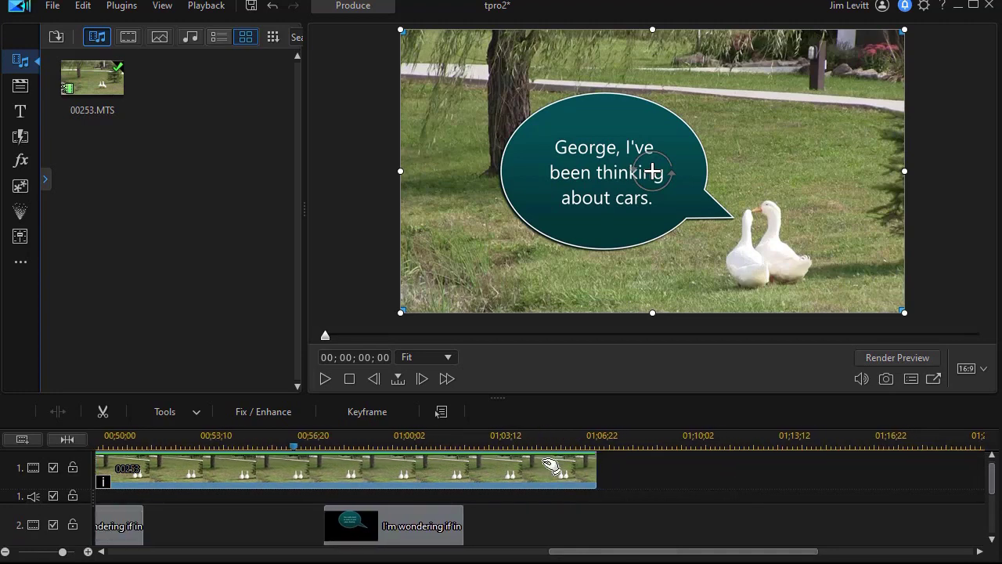
{"action": "left_click", "coordinate": [548, 509]}
{"action": "left_click", "coordinate": [541, 442]}
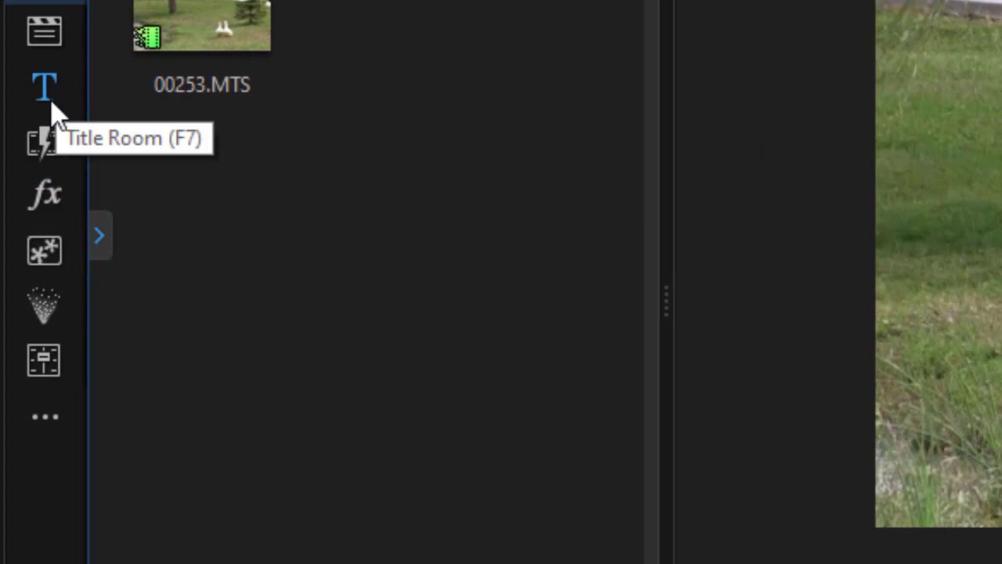
Filter the Video Overlay Room library to the Callout Pack category
{"action": "left_click", "coordinate": [48, 264]}
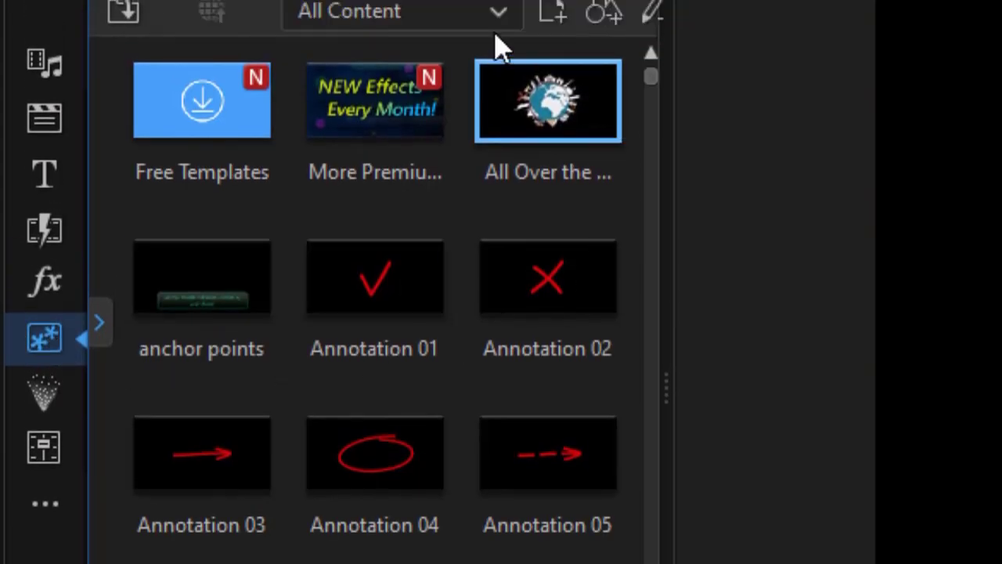
{"action": "left_click", "coordinate": [500, 12]}
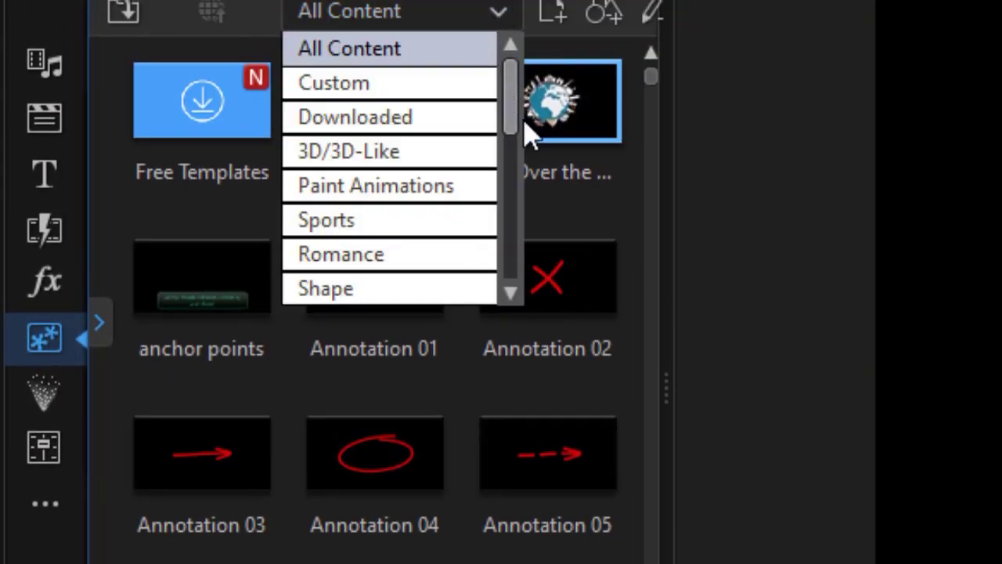
{"action": "left_click_drag", "start_coordinate": [512, 130], "coordinate": [508, 249]}
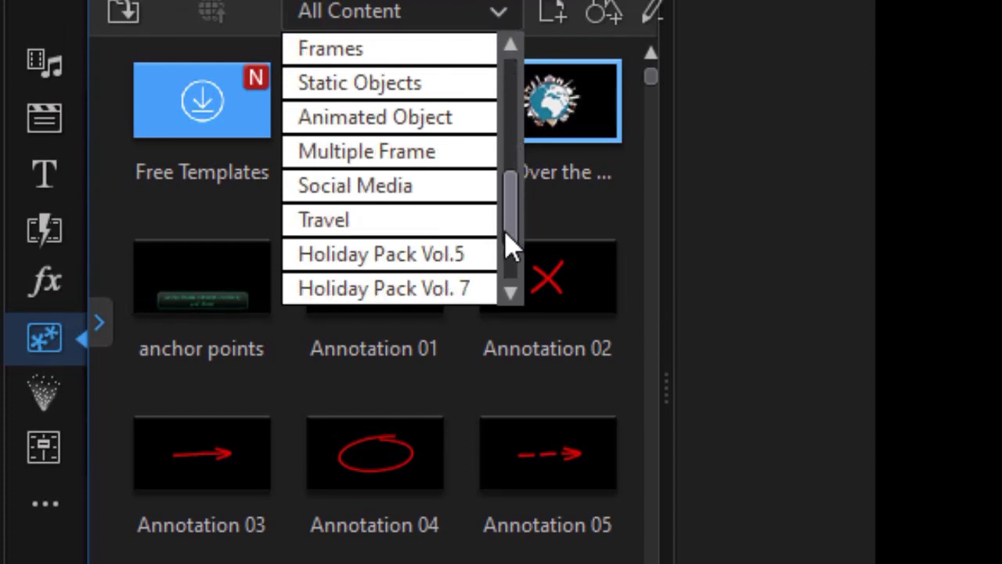
{"action": "scroll", "coordinate": [509, 247], "scroll_direction": "down", "scroll_amount": 4}
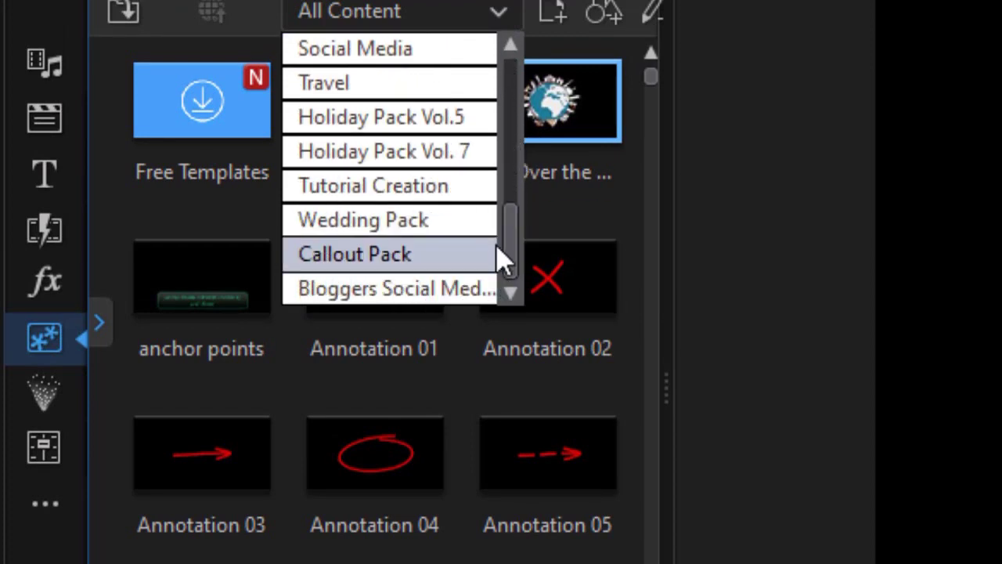
{"action": "left_click_drag", "start_coordinate": [506, 237], "coordinate": [519, 258]}
{"action": "left_click", "coordinate": [443, 257]}
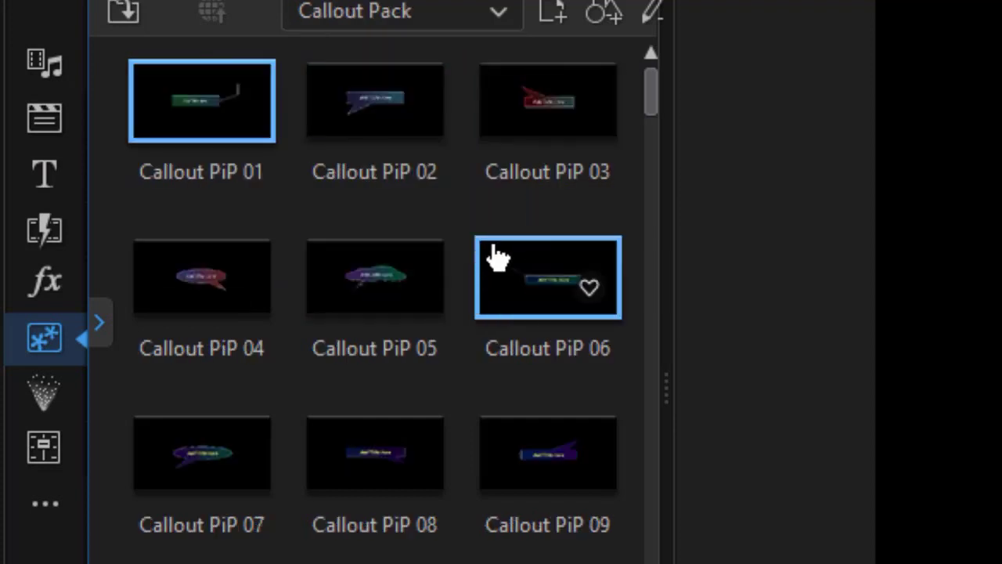
Widen the library, show Extra Large Icons, and scroll down to Callout PiP 57
{"action": "left_click_drag", "start_coordinate": [666, 387], "coordinate": [910, 394]}
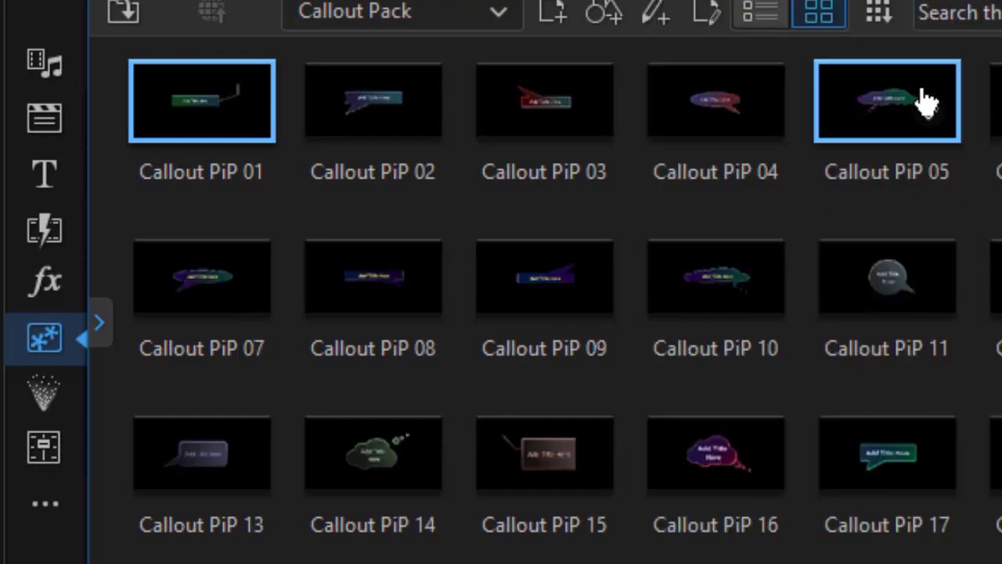
{"action": "left_click", "coordinate": [878, 13]}
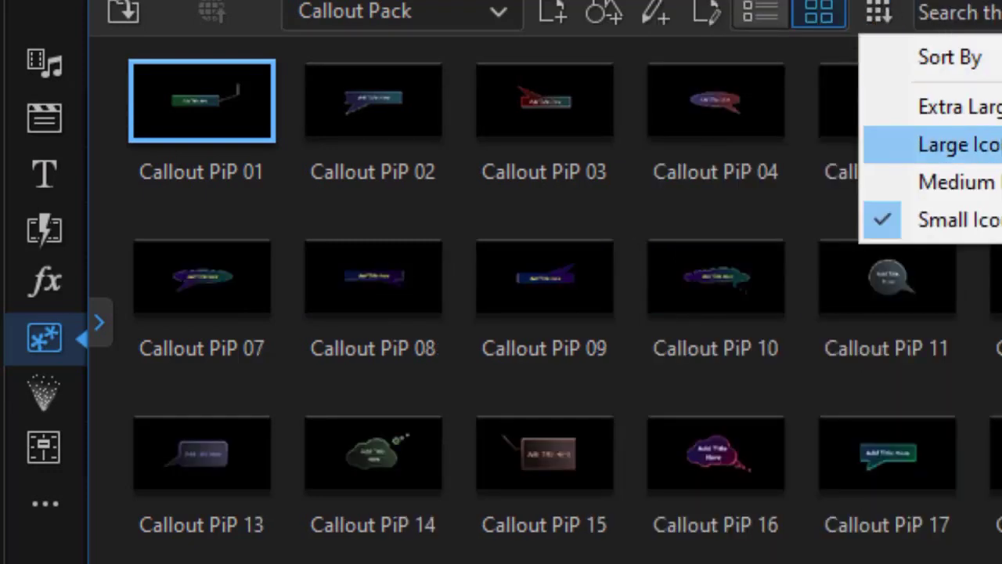
{"action": "left_click", "coordinate": [961, 107]}
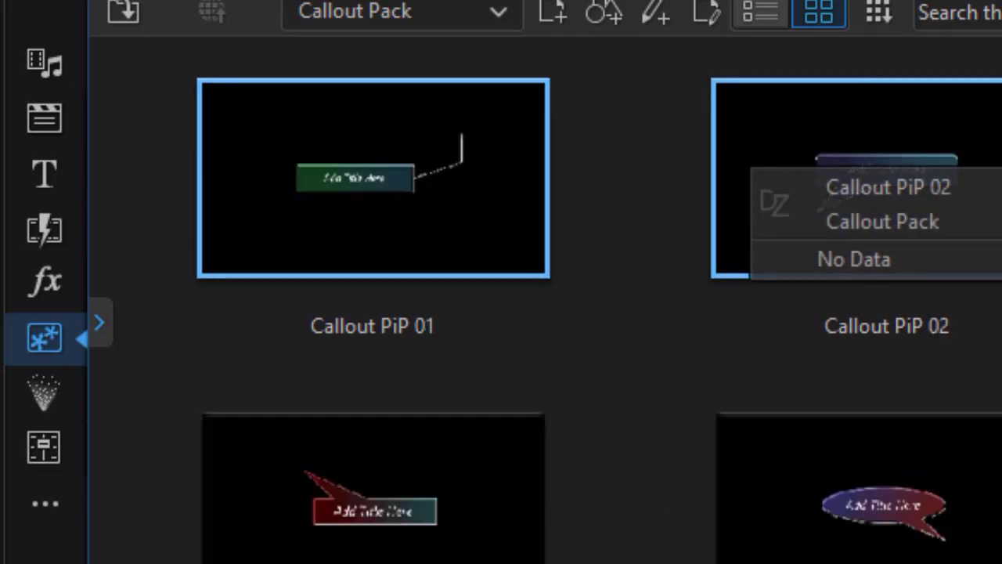
{"action": "scroll", "coordinate": [781, 441], "scroll_direction": "down", "scroll_amount": 20}
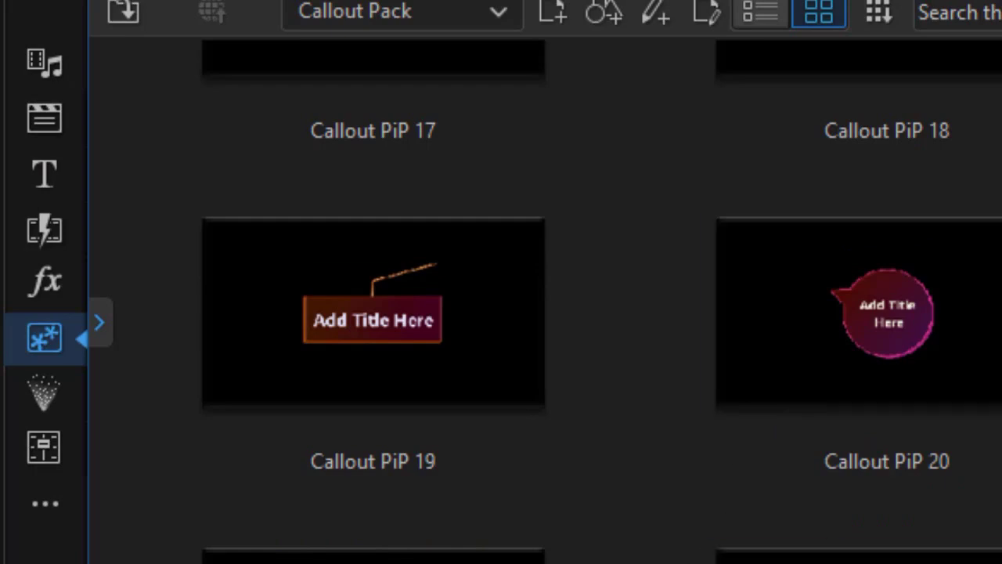
{"action": "scroll", "coordinate": [548, 313], "scroll_direction": "down", "scroll_amount": 15}
{"action": "scroll", "coordinate": [864, 240], "scroll_direction": "down", "scroll_amount": 10}
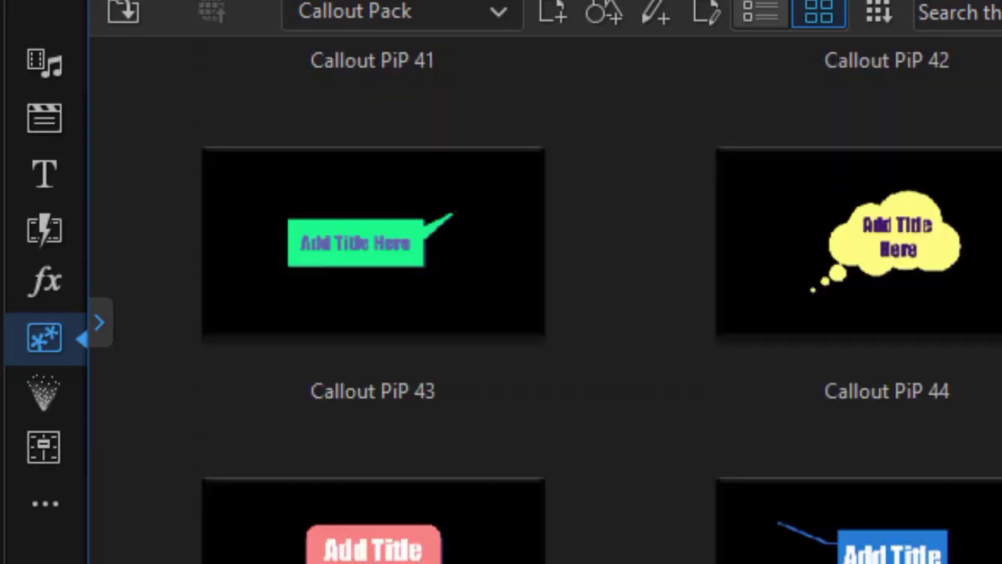
{"action": "scroll", "coordinate": [863, 240], "scroll_direction": "up", "scroll_amount": 3}
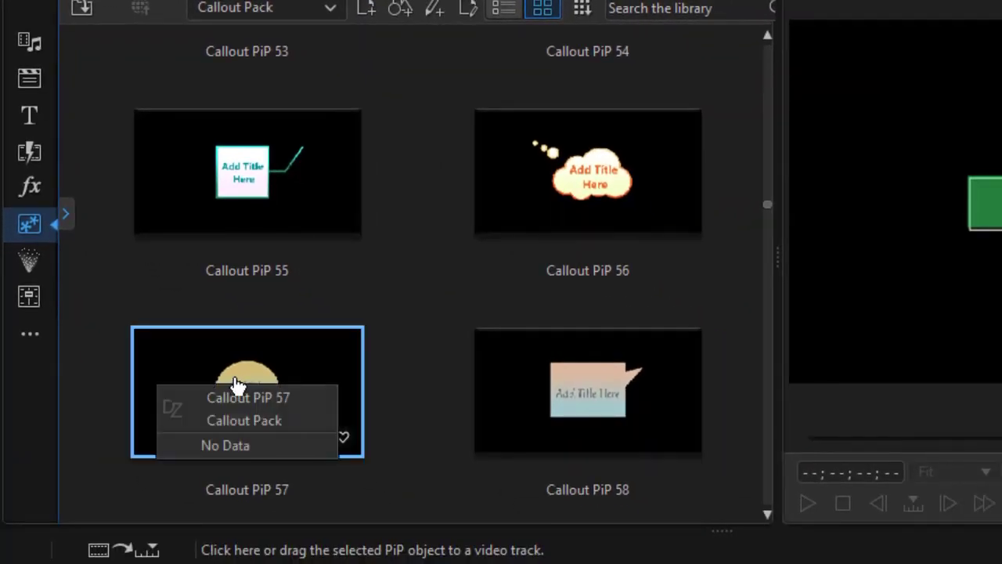
Drop Callout PiP 57 onto track 2 at 01;04 and enlarge the preview
{"action": "left_click_drag", "start_coordinate": [241, 387], "coordinate": [889, 563]}
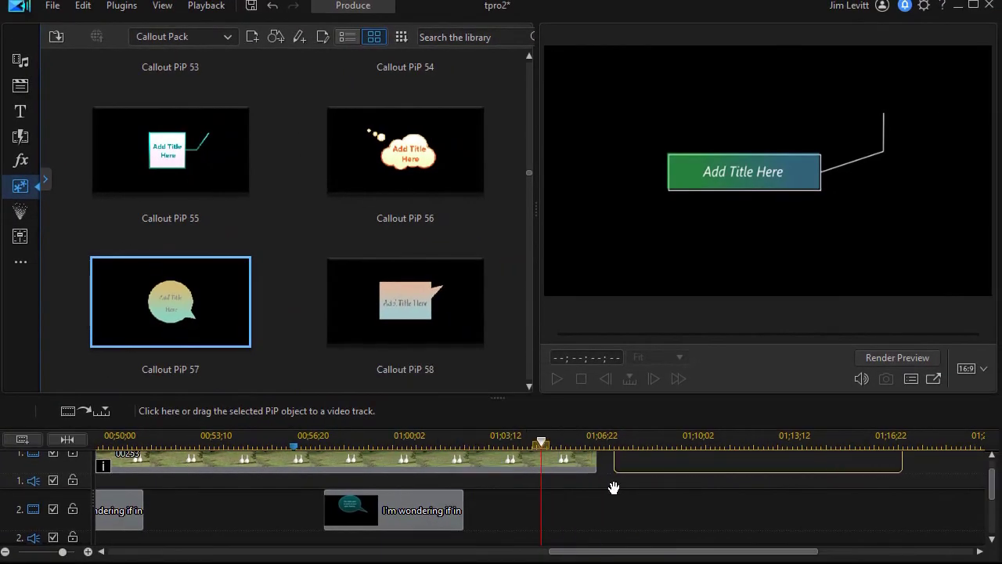
{"action": "left_click_drag", "start_coordinate": [613, 488], "coordinate": [538, 510]}
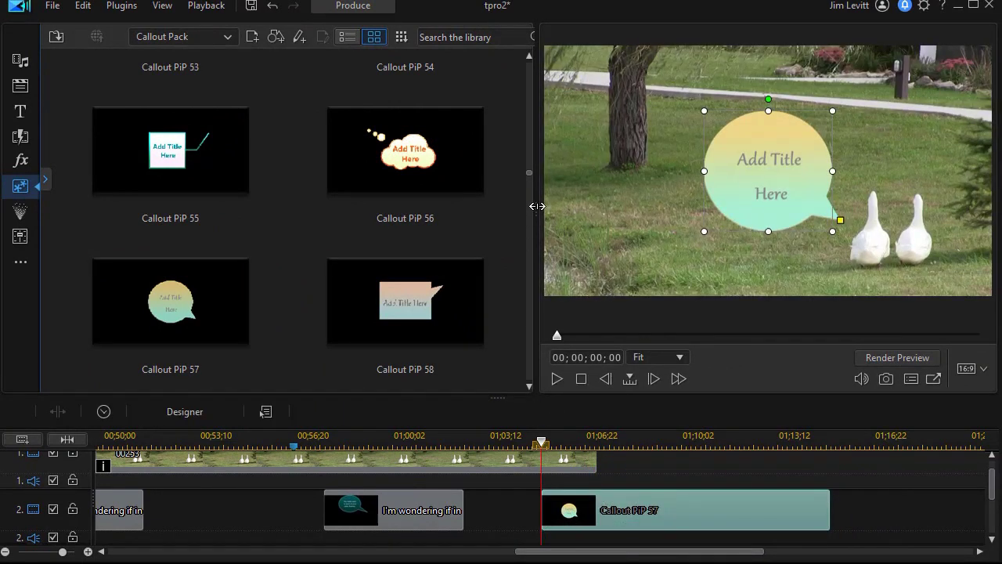
{"action": "left_click_drag", "start_coordinate": [537, 206], "coordinate": [305, 206]}
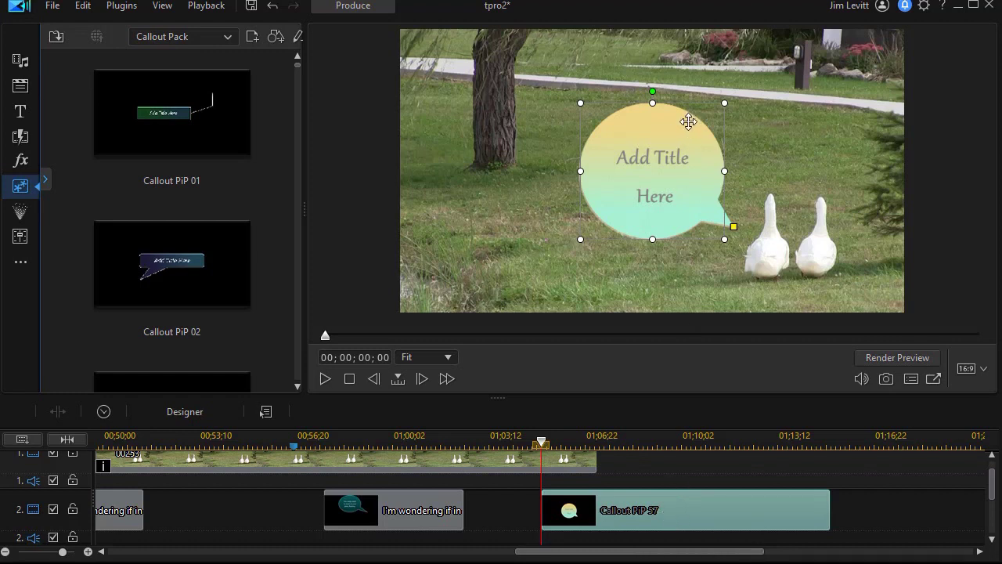
Position and enlarge the bubble over the tree, its tail ending at the geese
{"action": "left_click_drag", "start_coordinate": [688, 122], "coordinate": [615, 197]}
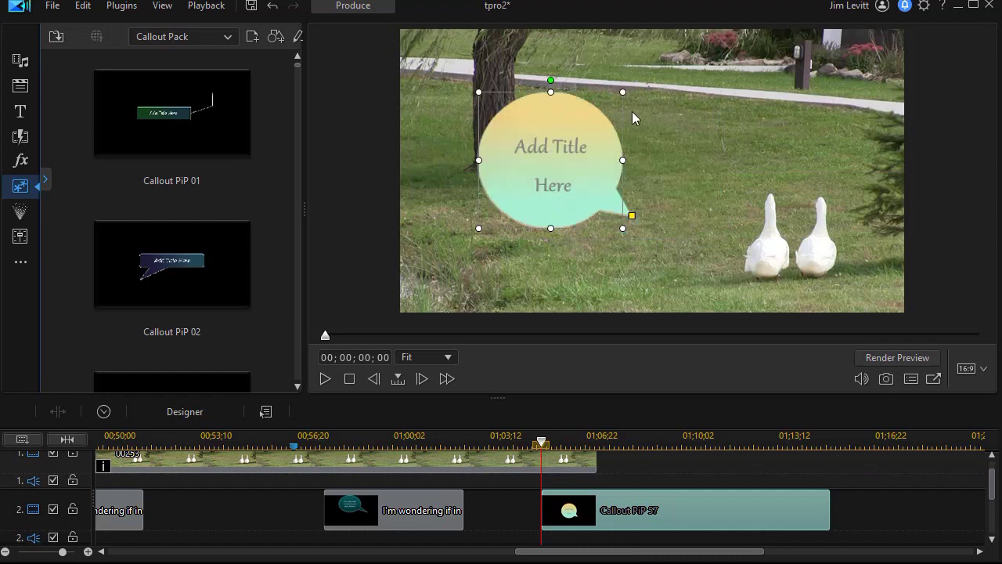
{"action": "left_click_drag", "start_coordinate": [633, 218], "coordinate": [740, 203]}
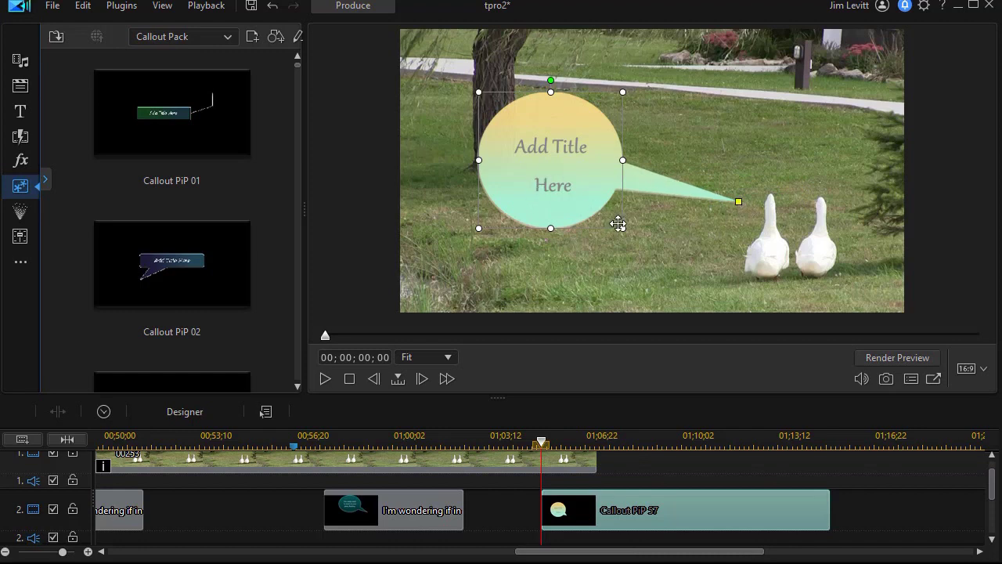
{"action": "mouse_move", "coordinate": [621, 228]}
{"action": "left_mouse_down"}
{"action": "mouse_move", "coordinate": [666, 267]}
{"action": "mouse_move", "coordinate": [653, 240]}
{"action": "mouse_move", "coordinate": [615, 229]}
{"action": "left_mouse_up"}
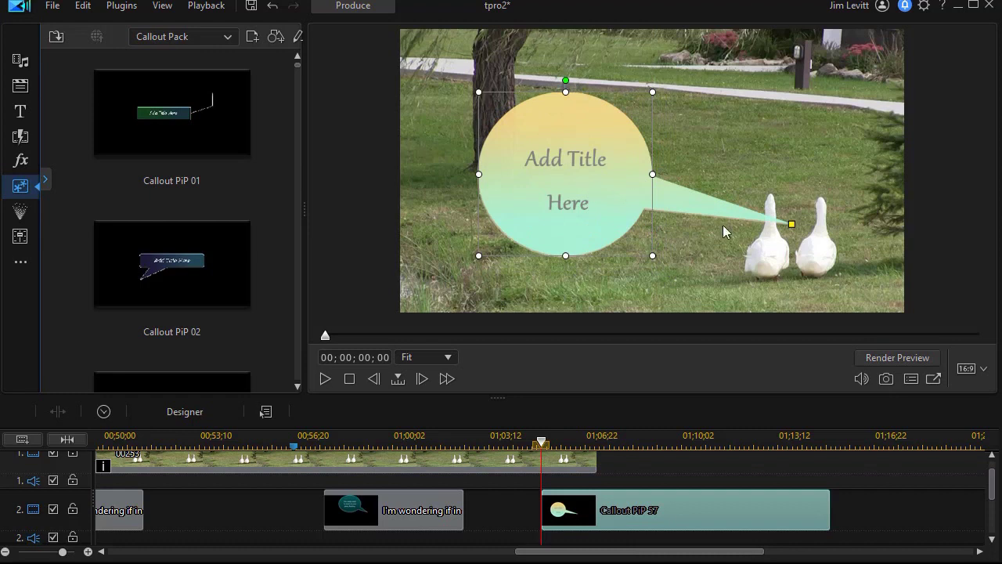
{"action": "left_click_drag", "start_coordinate": [792, 229], "coordinate": [742, 196]}
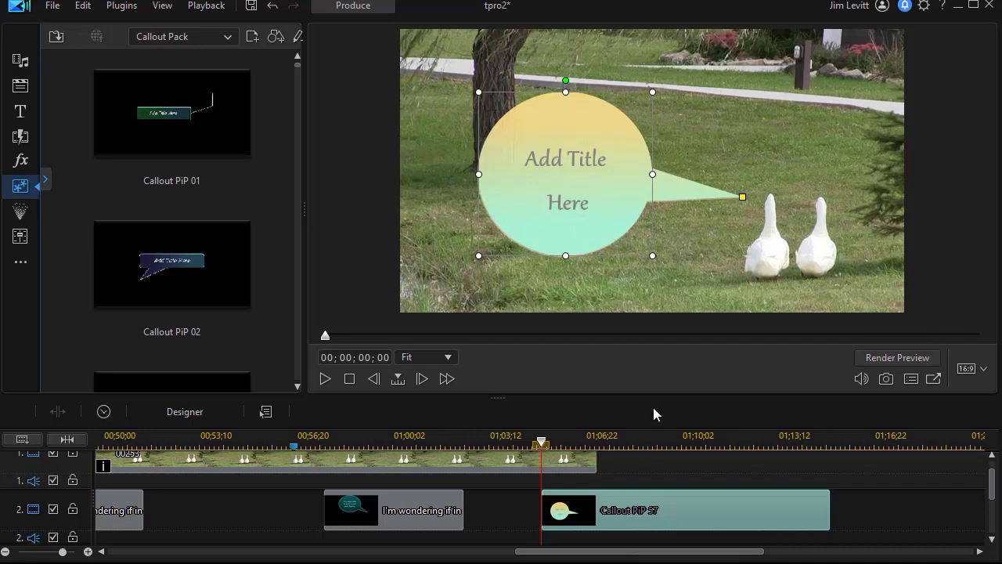
{"action": "left_click", "coordinate": [682, 512]}
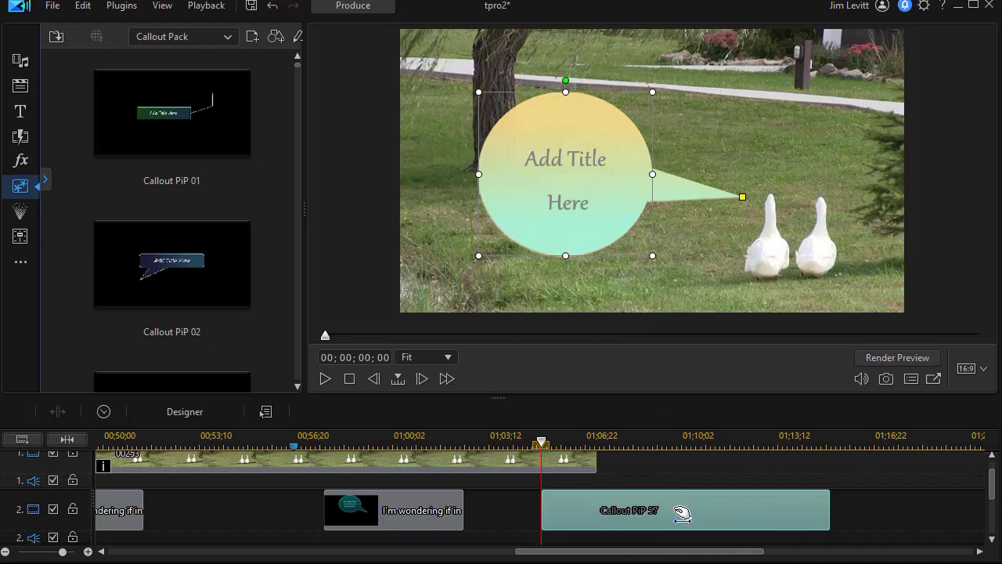
Reshape Callout PiP 57 into a rounded-rectangle bubble with its tail aimed right at the duck
{"action": "double_click", "coordinate": [675, 508]}
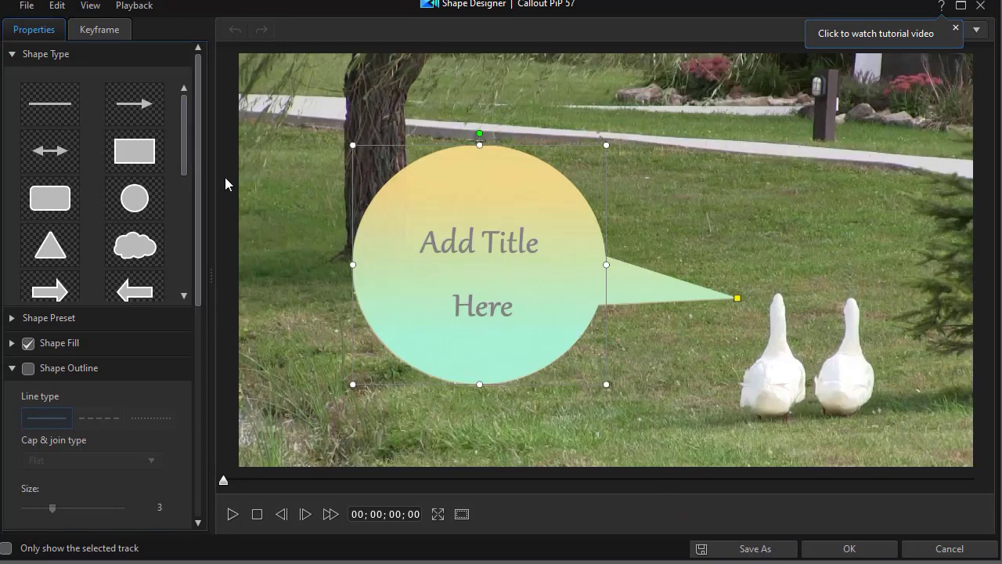
{"action": "left_click_drag", "start_coordinate": [185, 160], "coordinate": [176, 282]}
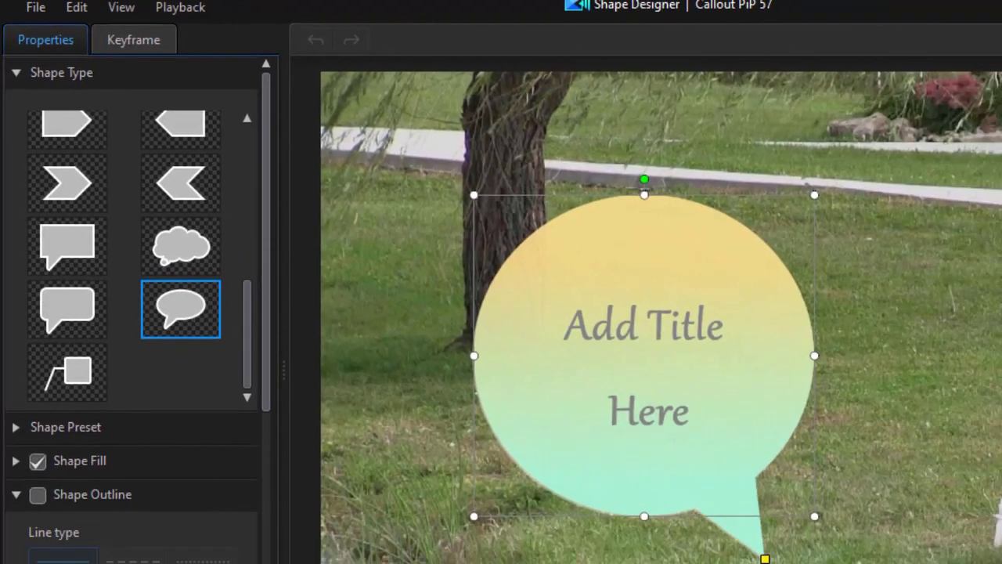
{"action": "left_click_drag", "start_coordinate": [763, 556], "coordinate": [944, 383]}
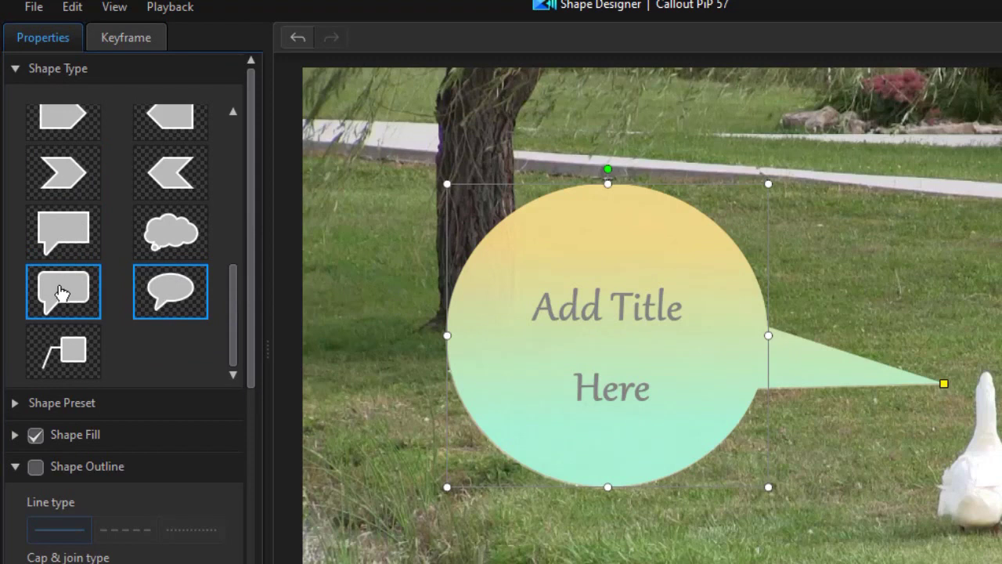
{"action": "left_click", "coordinate": [64, 292]}
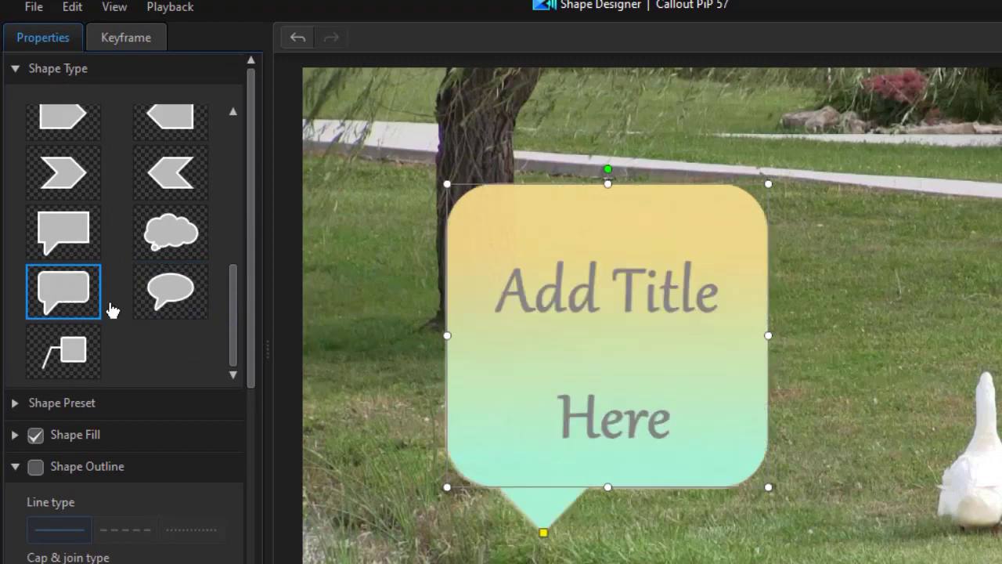
{"action": "left_click_drag", "start_coordinate": [543, 534], "coordinate": [959, 393]}
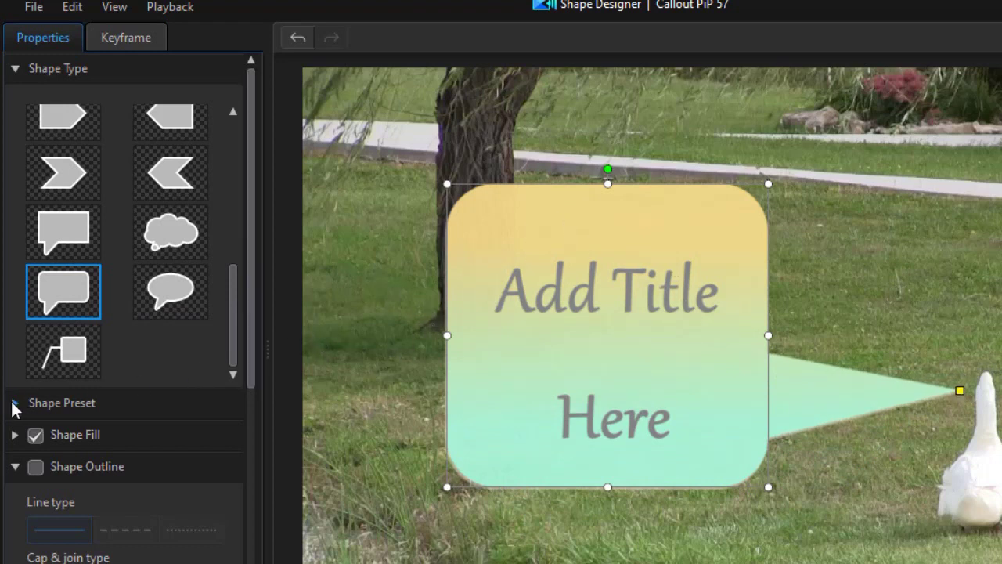
Turn on a size-3 Shape Outline with a 2 Color Gradient ending in pure blue (0000FF)
{"action": "left_click", "coordinate": [15, 69]}
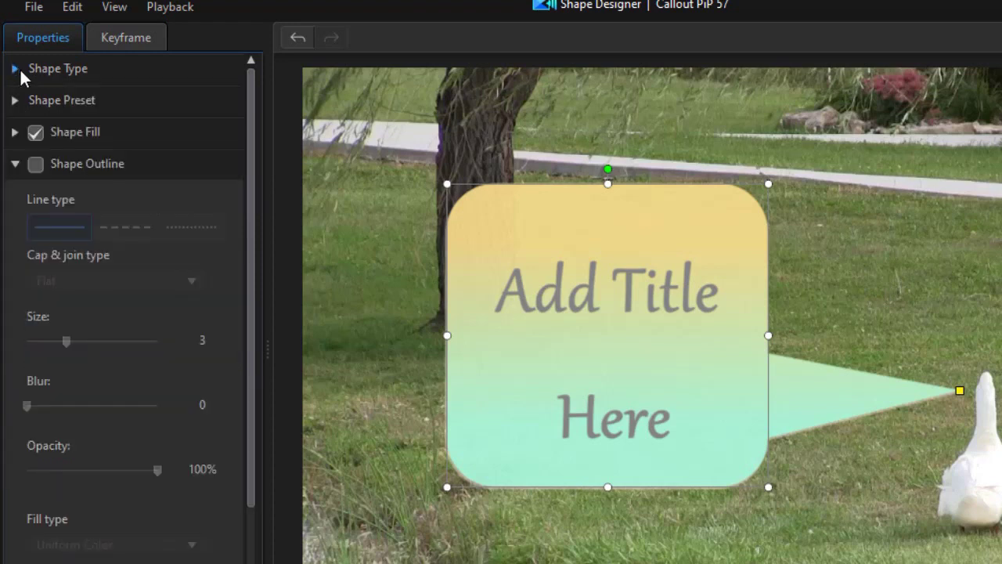
{"action": "left_click", "coordinate": [36, 164]}
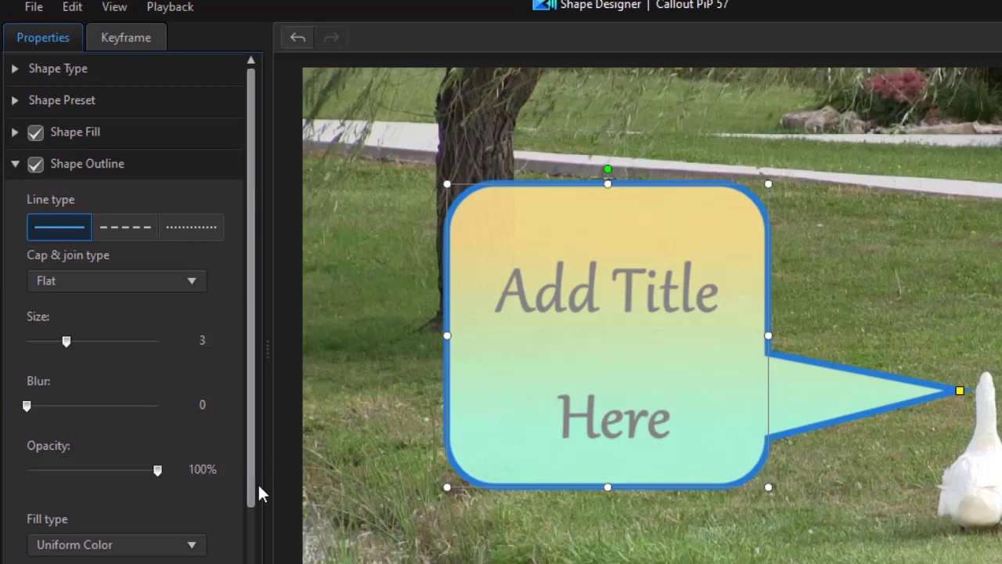
{"action": "scroll", "coordinate": [253, 485], "scroll_direction": "down", "scroll_amount": 3}
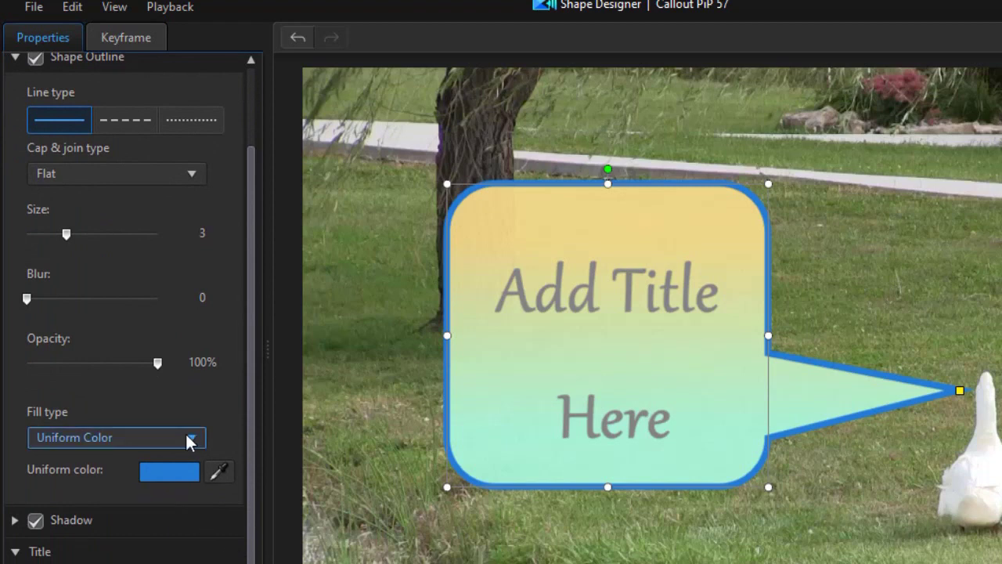
{"action": "left_click", "coordinate": [196, 434]}
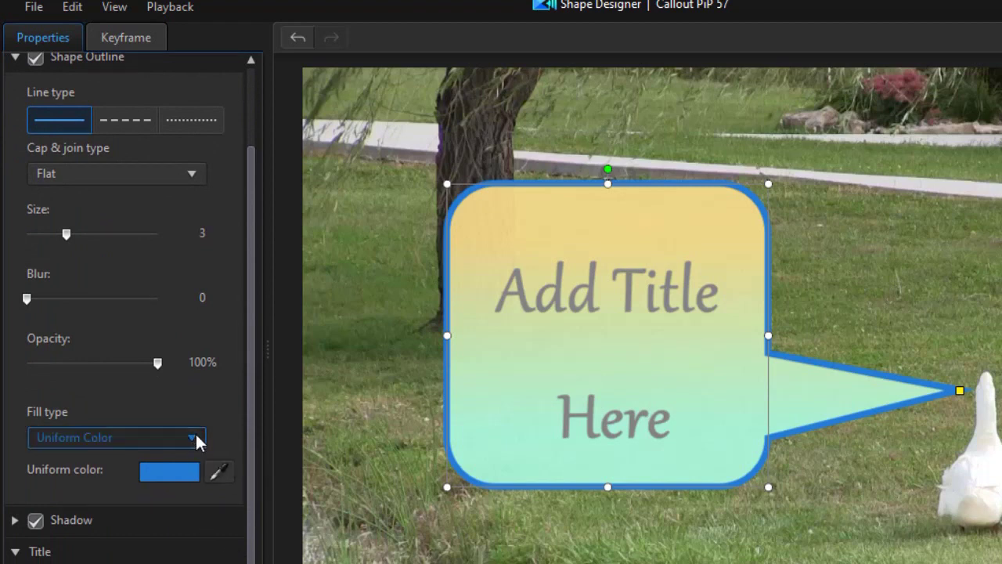
{"action": "left_click", "coordinate": [178, 476]}
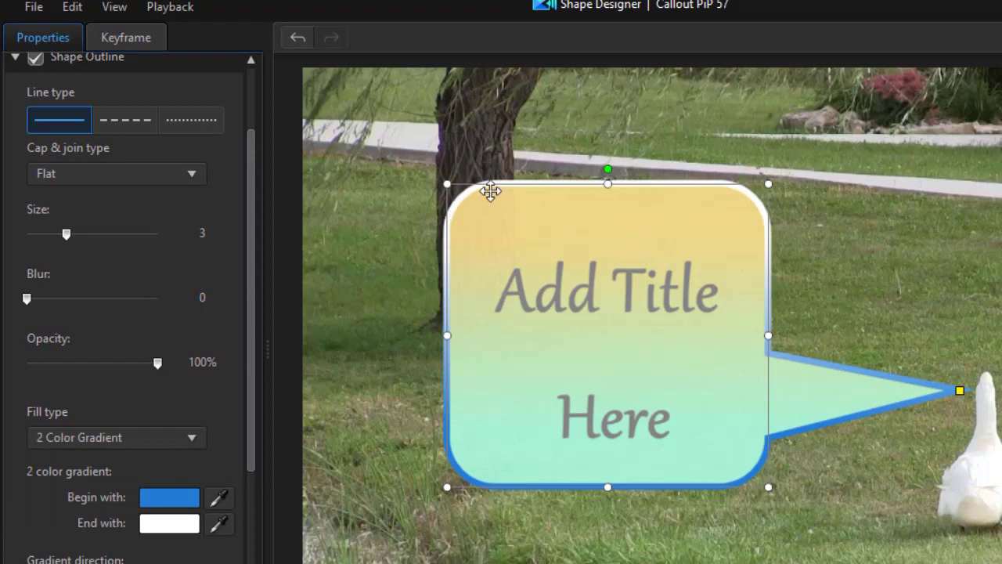
{"action": "left_click", "coordinate": [178, 525]}
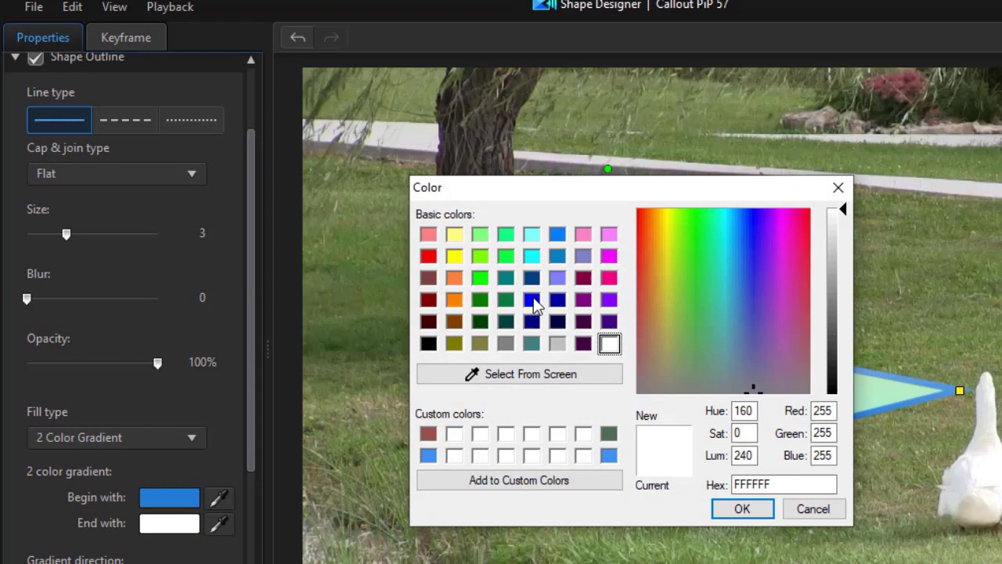
{"action": "left_click", "coordinate": [532, 300]}
{"action": "left_click", "coordinate": [750, 510]}
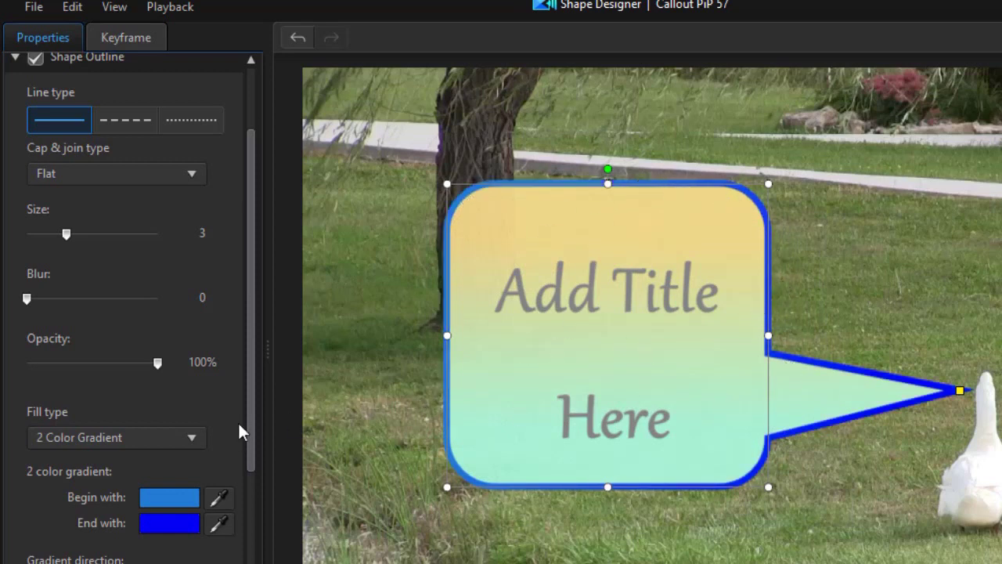
Set an orange (FF8000) shadow applied to the outline only
{"action": "scroll", "coordinate": [248, 412], "scroll_direction": "down", "scroll_amount": 5}
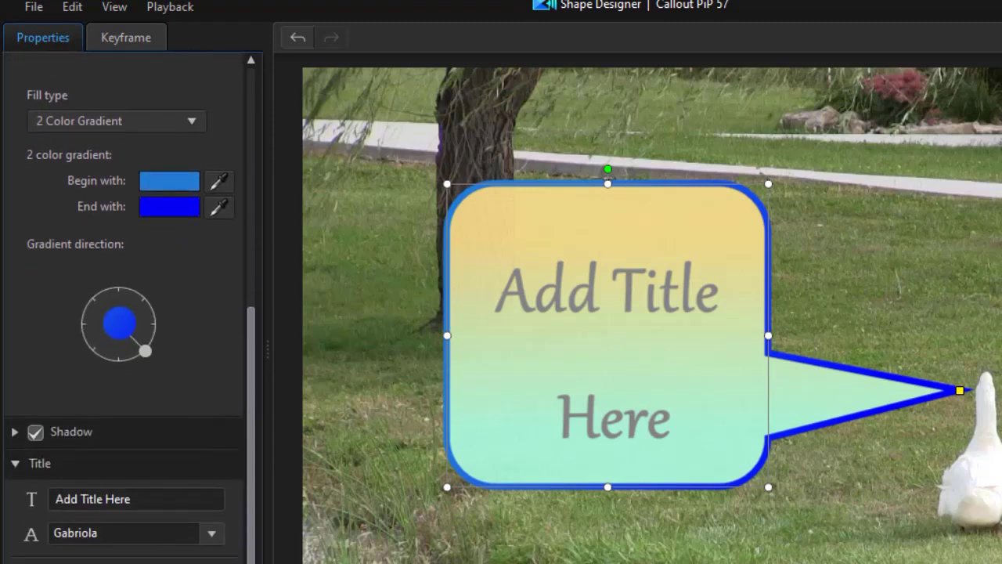
{"action": "scroll", "coordinate": [209, 552], "scroll_direction": "down", "scroll_amount": 1}
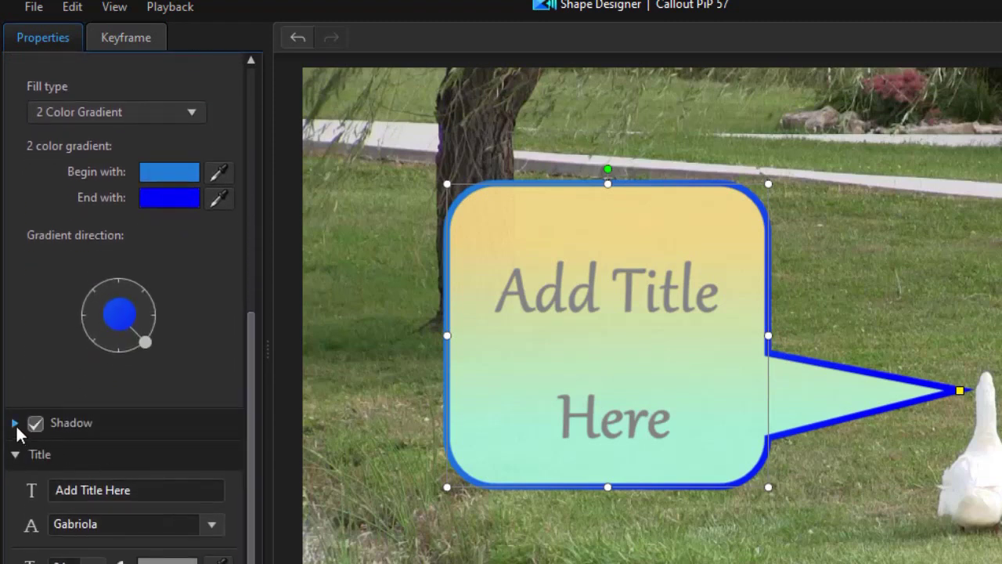
{"action": "left_click", "coordinate": [97, 423]}
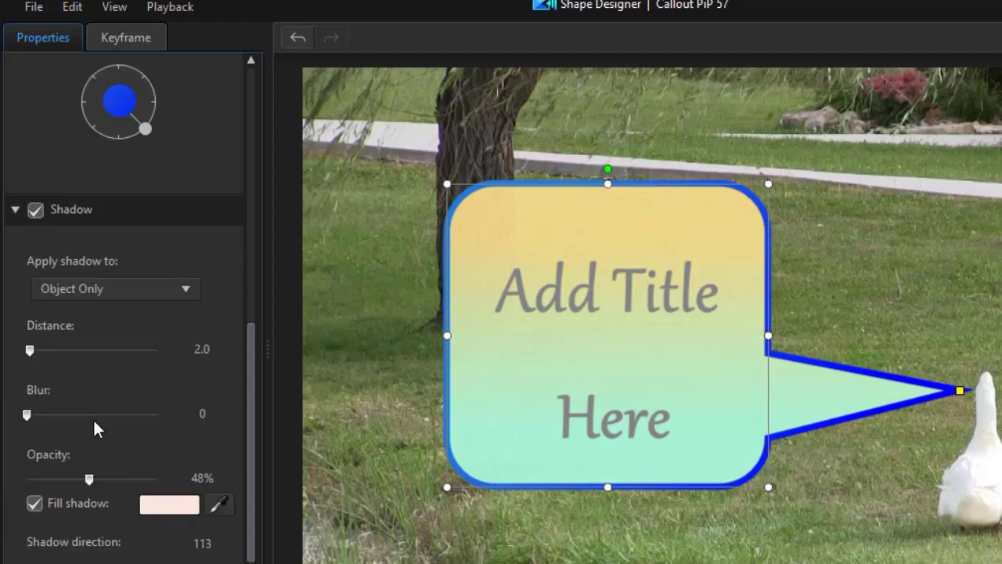
{"action": "left_click", "coordinate": [181, 504]}
{"action": "left_click", "coordinate": [458, 304]}
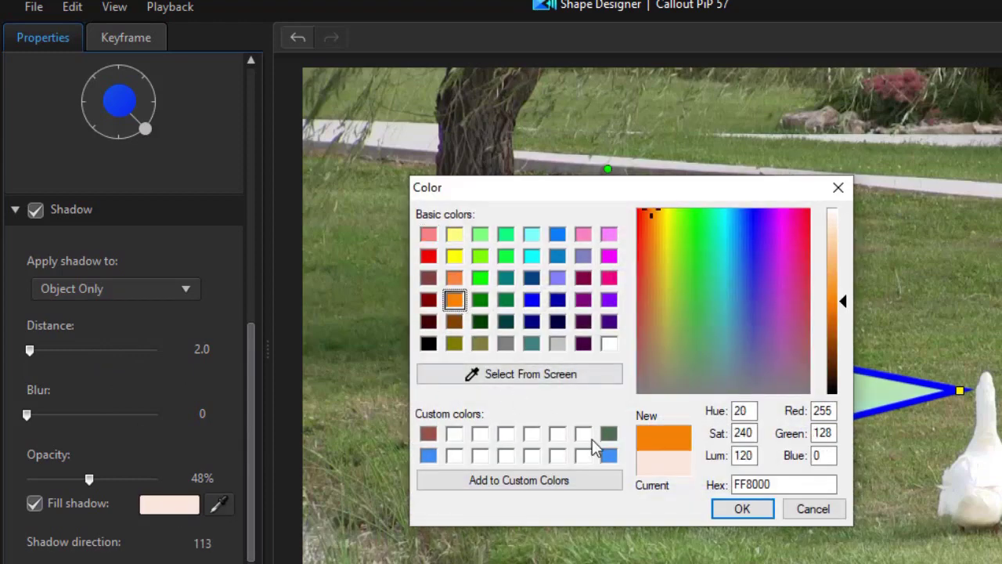
{"action": "left_click", "coordinate": [742, 509]}
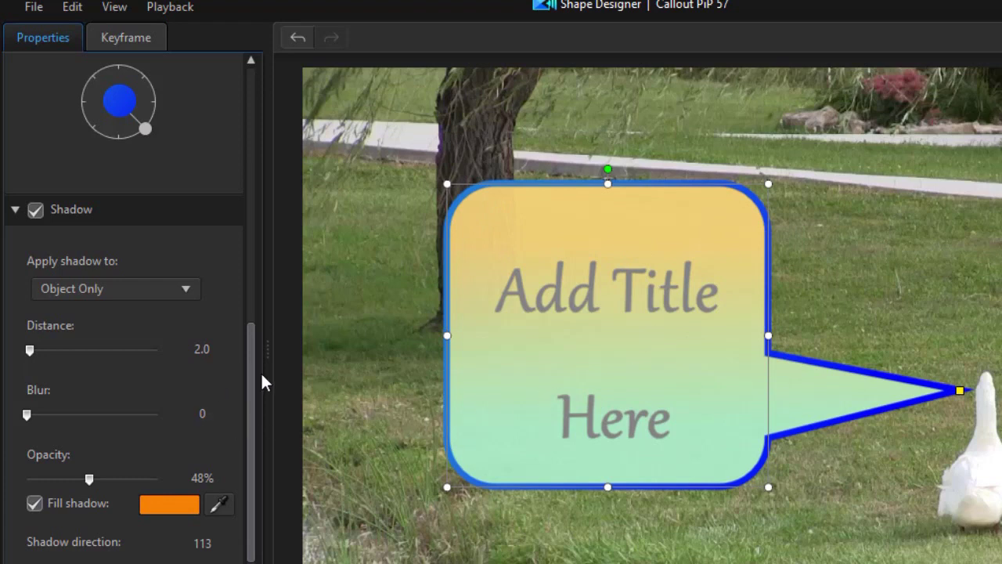
{"action": "left_click", "coordinate": [186, 291]}
{"action": "left_click", "coordinate": [155, 347]}
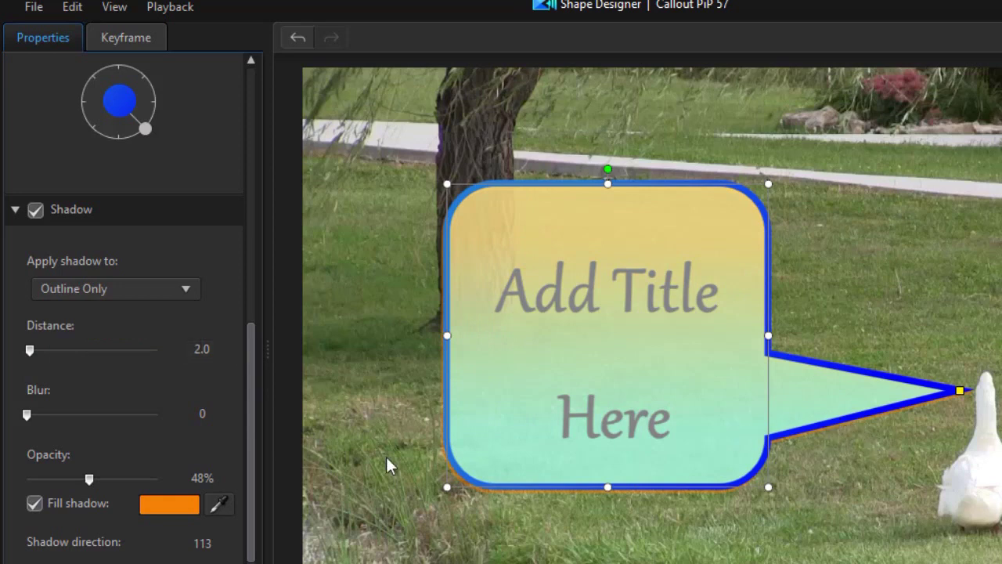
{"action": "left_click", "coordinate": [15, 211]}
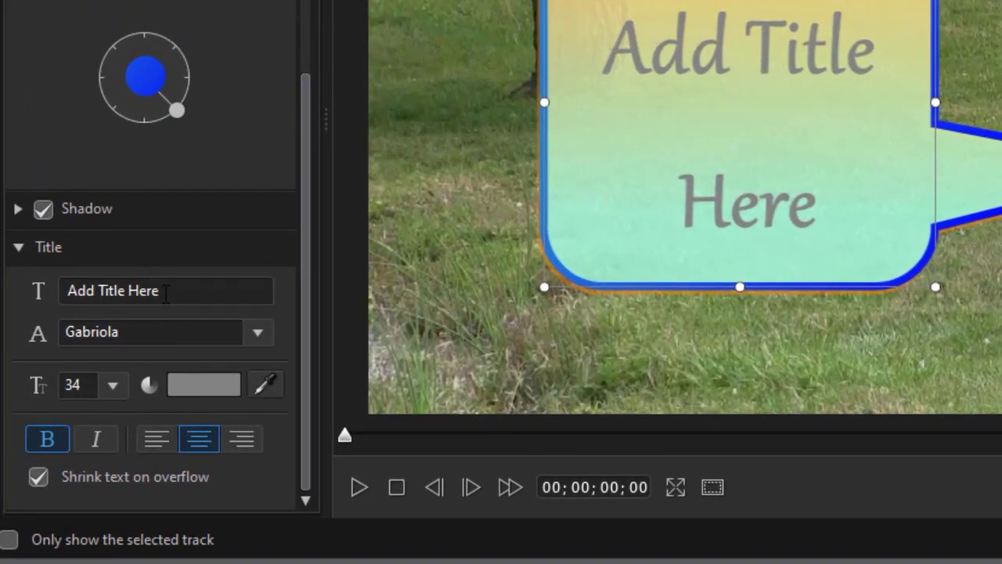
Replace 'Add Title Here' with 'How are you doing? I am fine!', remove the double space, and centre it
{"action": "left_click_drag", "start_coordinate": [165, 294], "coordinate": [16, 274]}
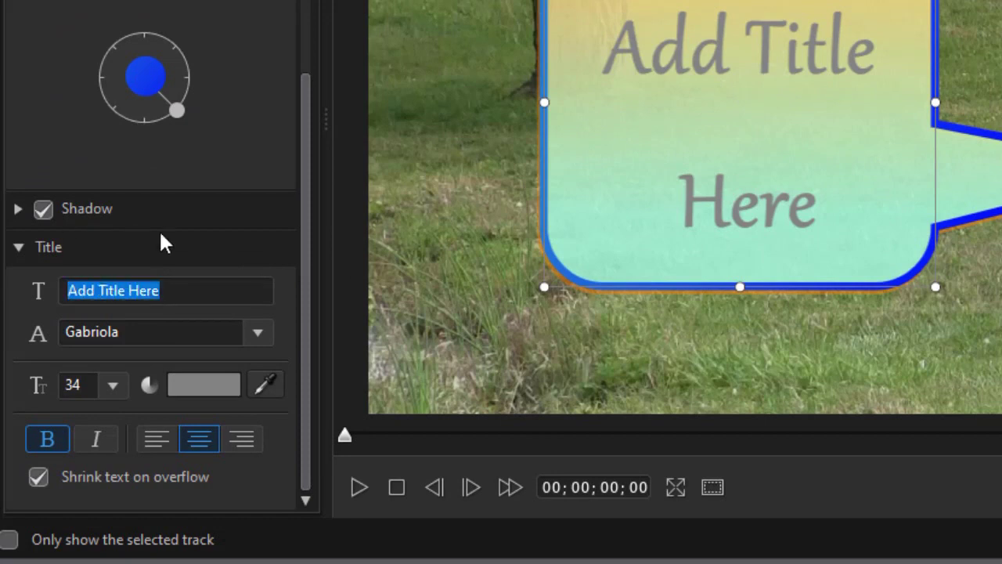
{"action": "key", "text": "BackSpace"}
{"action": "type", "text": "How"}
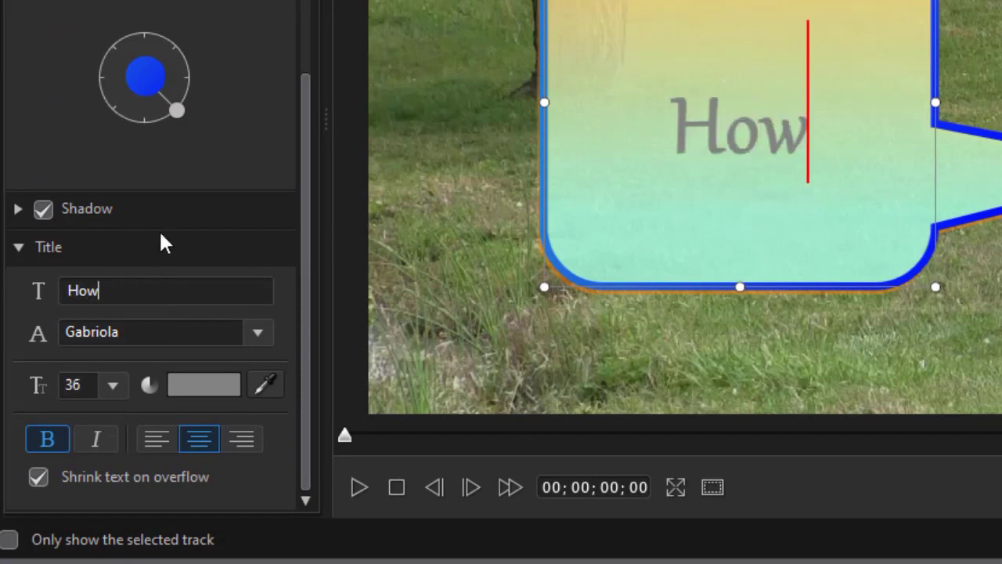
{"action": "type", "text": " are you doing?  I am fine!"}
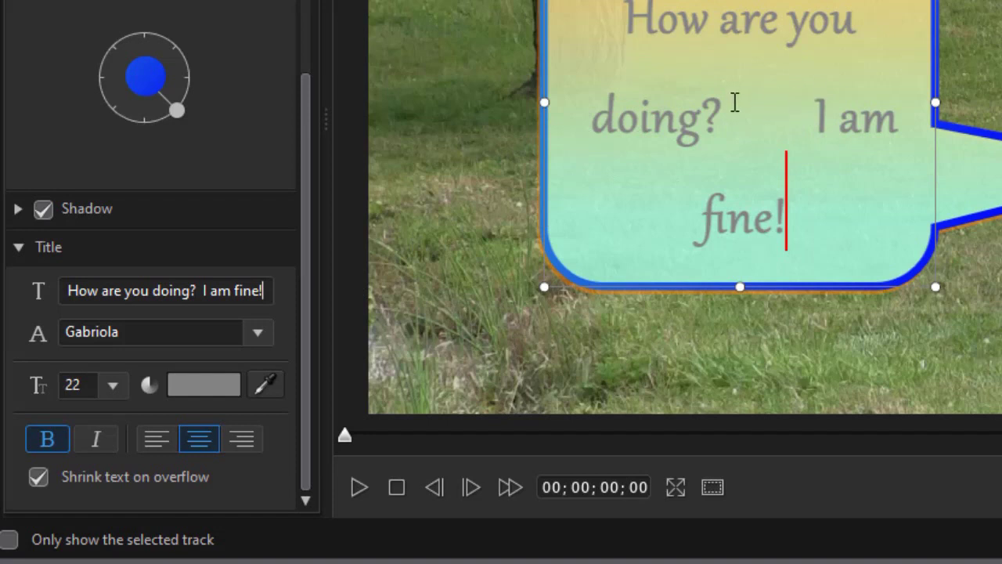
{"action": "left_click", "coordinate": [150, 438]}
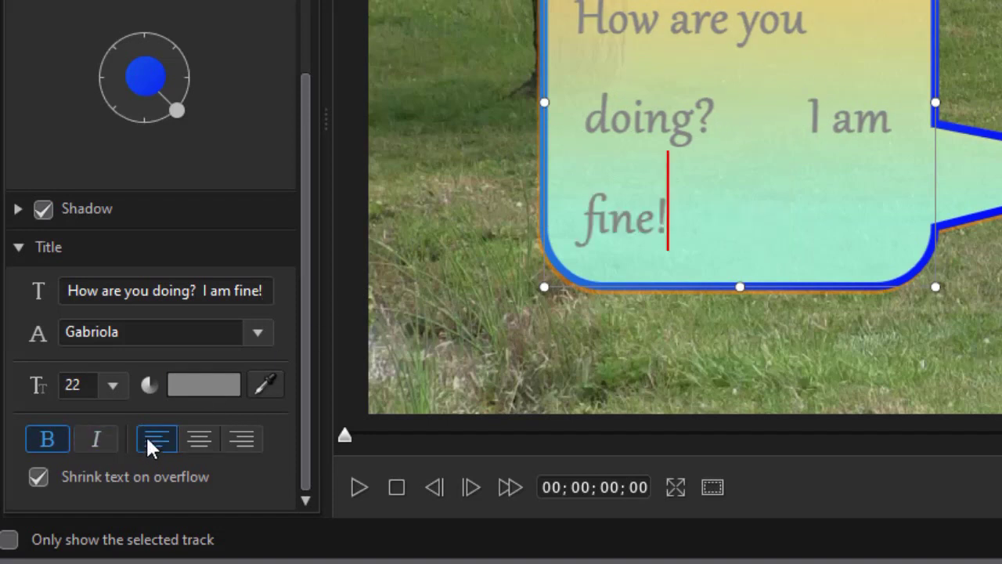
{"action": "double_click", "coordinate": [787, 127]}
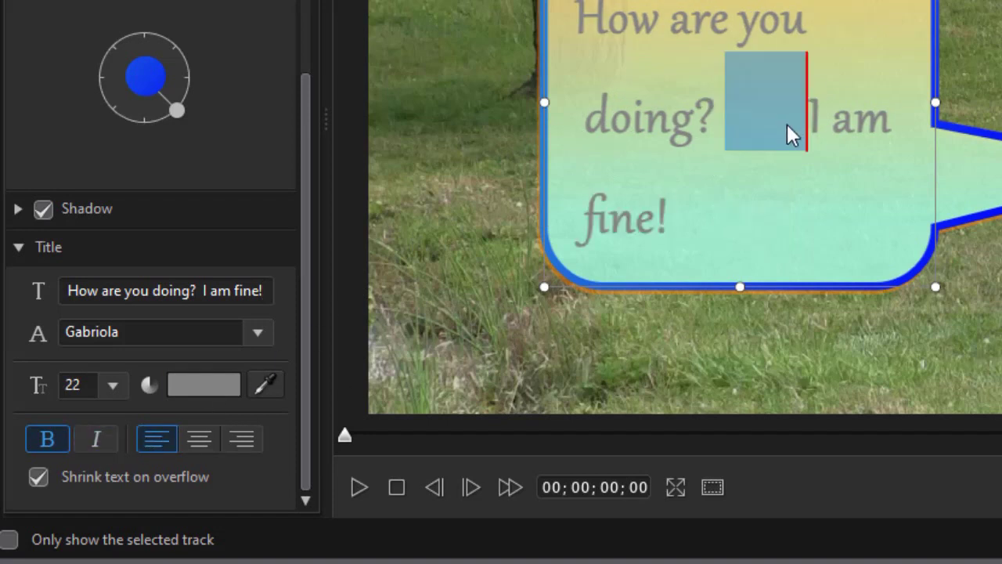
{"action": "key", "text": "BackSpace"}
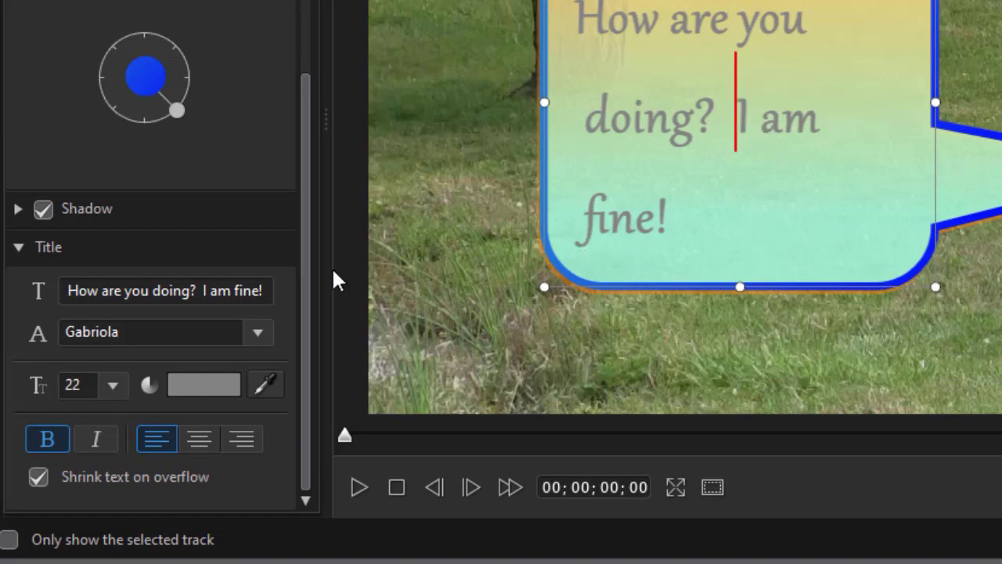
{"action": "left_click", "coordinate": [252, 441]}
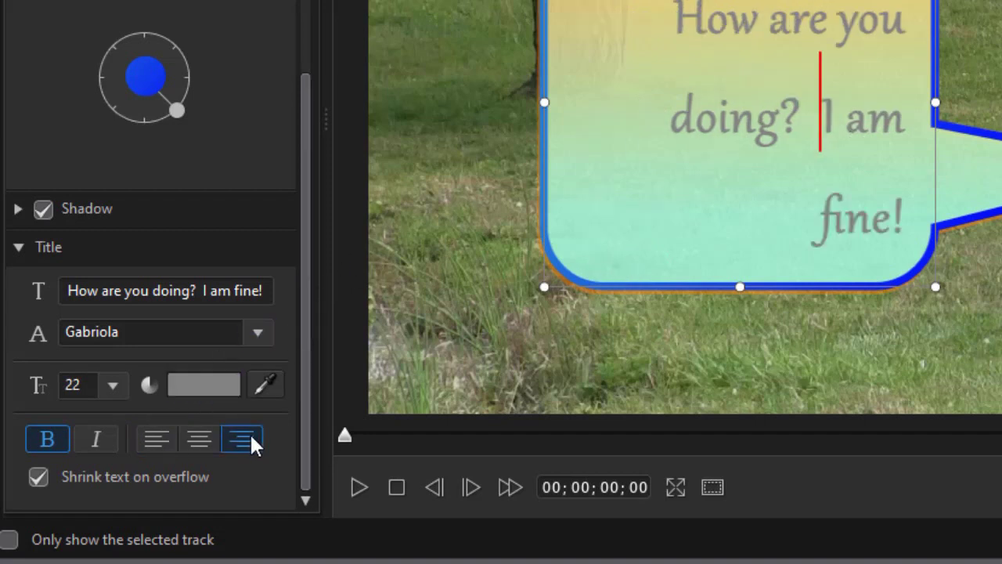
{"action": "left_click", "coordinate": [189, 432]}
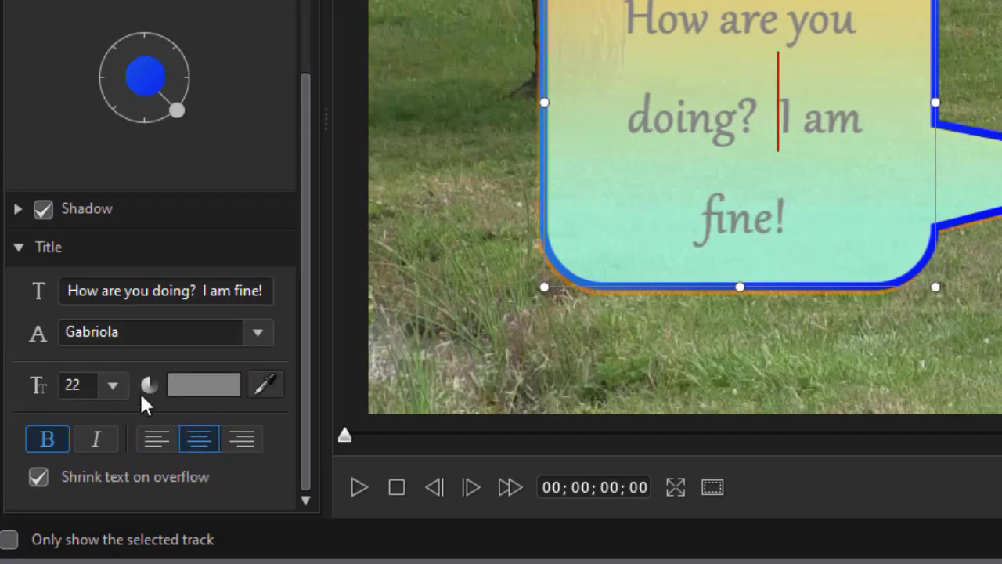
Enlarge the title text box and callout text area, and turn off Shrink text on overflow
{"action": "left_click_drag", "start_coordinate": [787, 215], "coordinate": [559, 11]}
{"action": "left_click", "coordinate": [112, 385]}
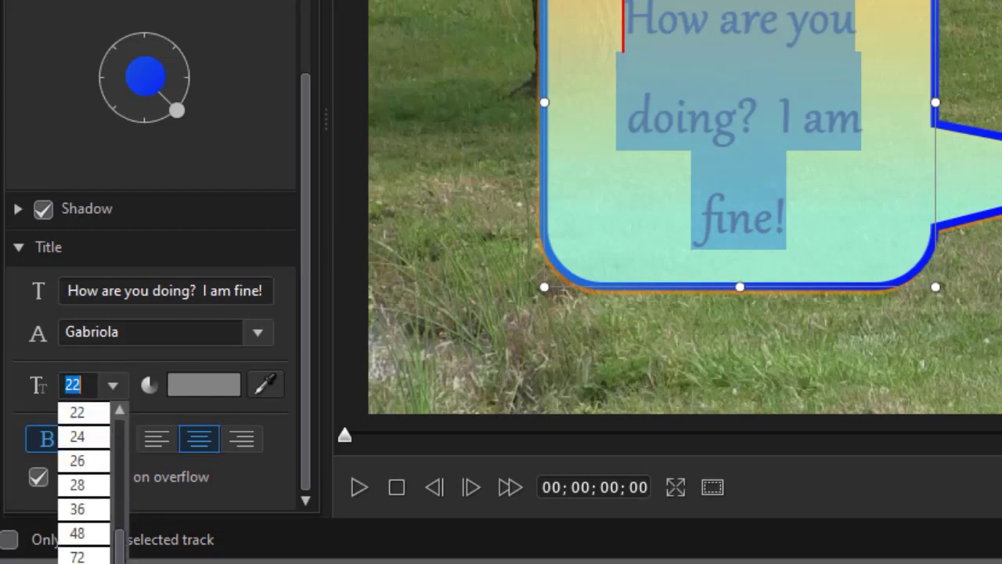
{"action": "key", "text": "Escape"}
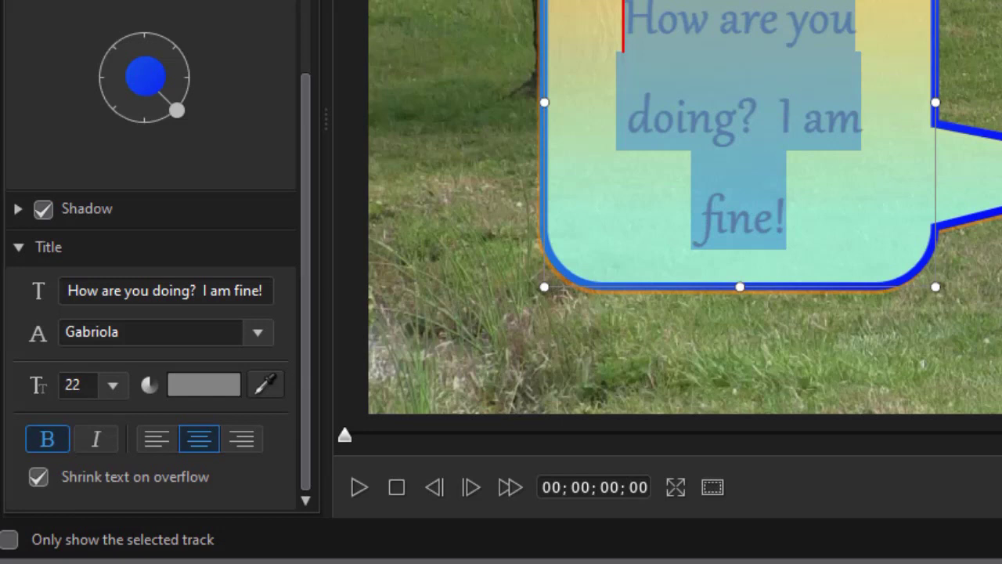
{"action": "left_click_drag", "start_coordinate": [544, 101], "coordinate": [405, 36]}
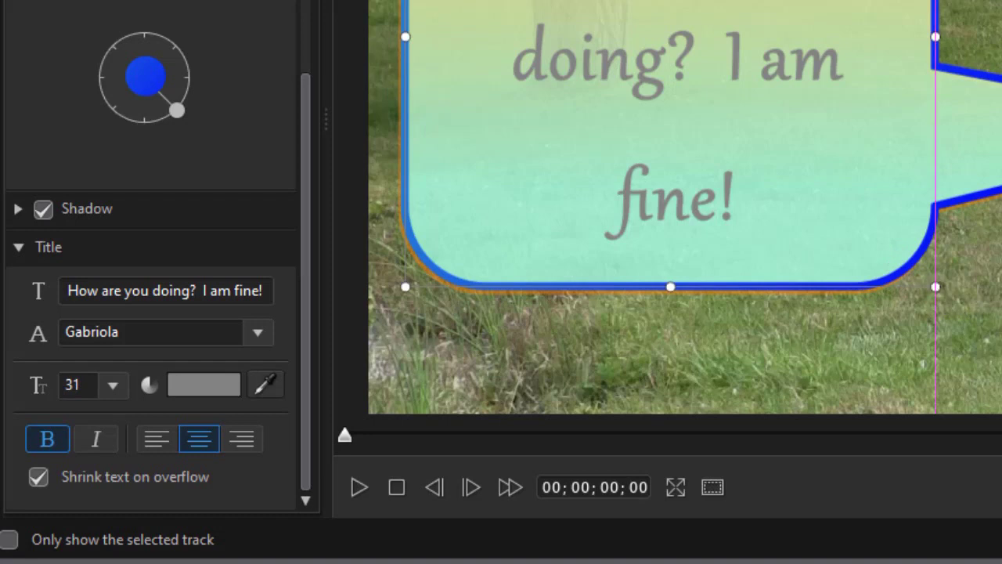
{"action": "left_click_drag", "start_coordinate": [936, 286], "coordinate": [999, 374]}
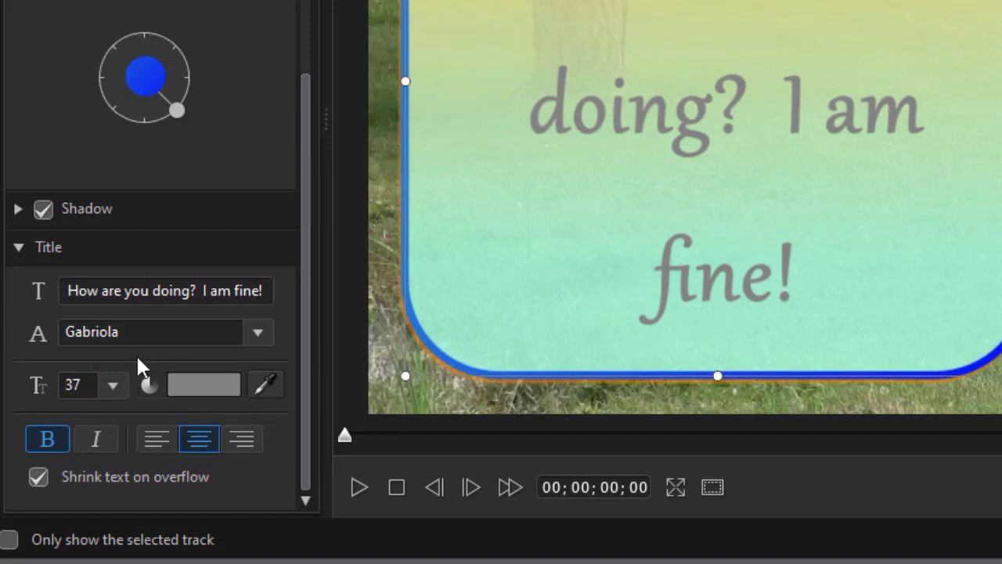
{"action": "left_click", "coordinate": [40, 476]}
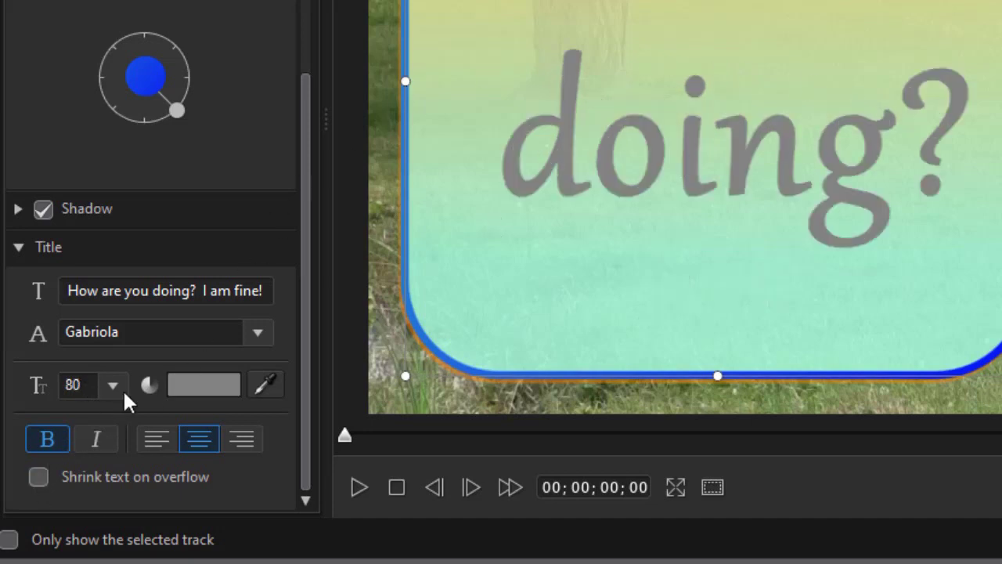
Try text sizes 9 and 48, re-enable Shrink text on overflow, and shrink the bubble
{"action": "left_click", "coordinate": [821, 149]}
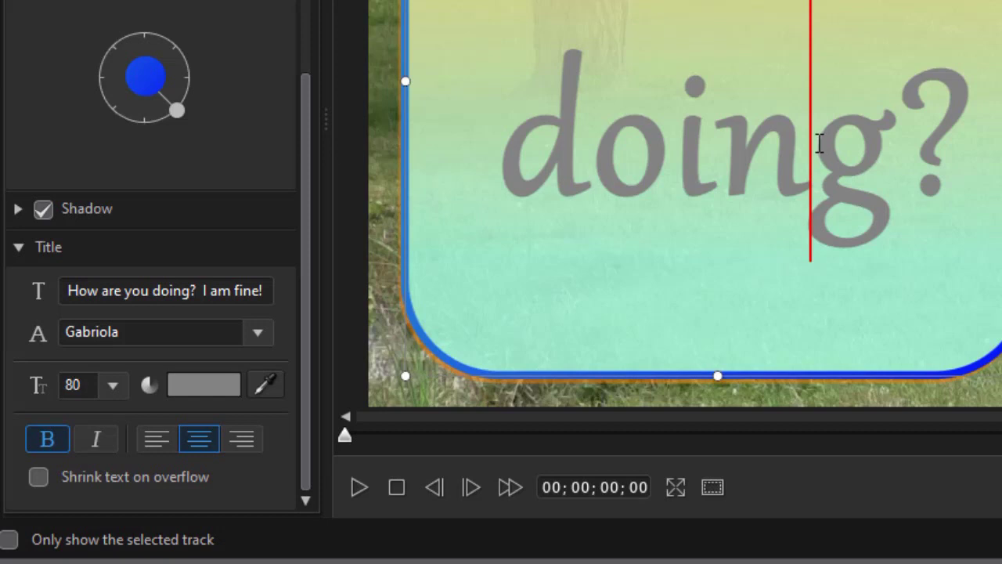
{"action": "key", "text": "ctrl+a"}
{"action": "left_click", "coordinate": [113, 385]}
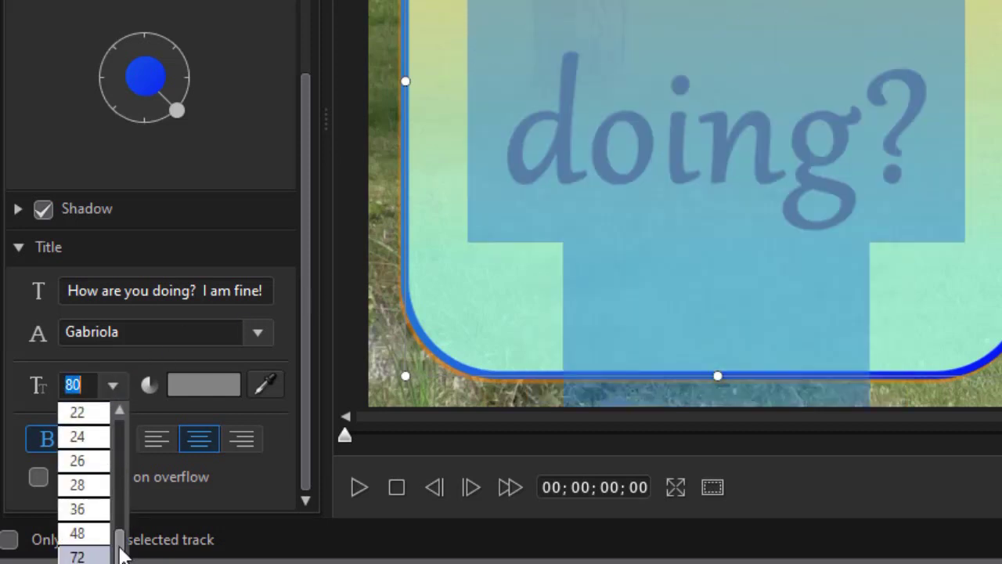
{"action": "left_click_drag", "start_coordinate": [116, 547], "coordinate": [75, 459]}
{"action": "left_click", "coordinate": [74, 459]}
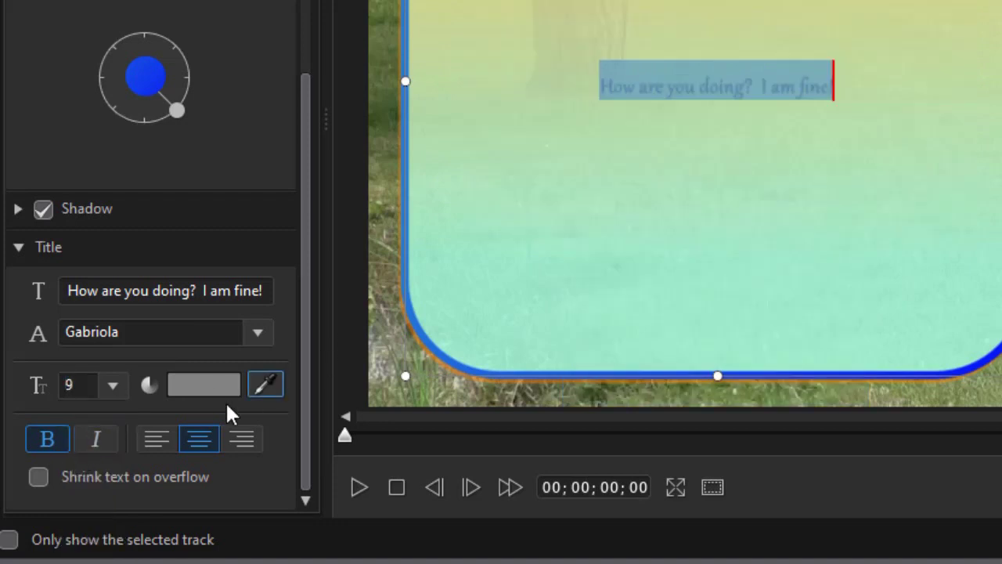
{"action": "left_click", "coordinate": [114, 386]}
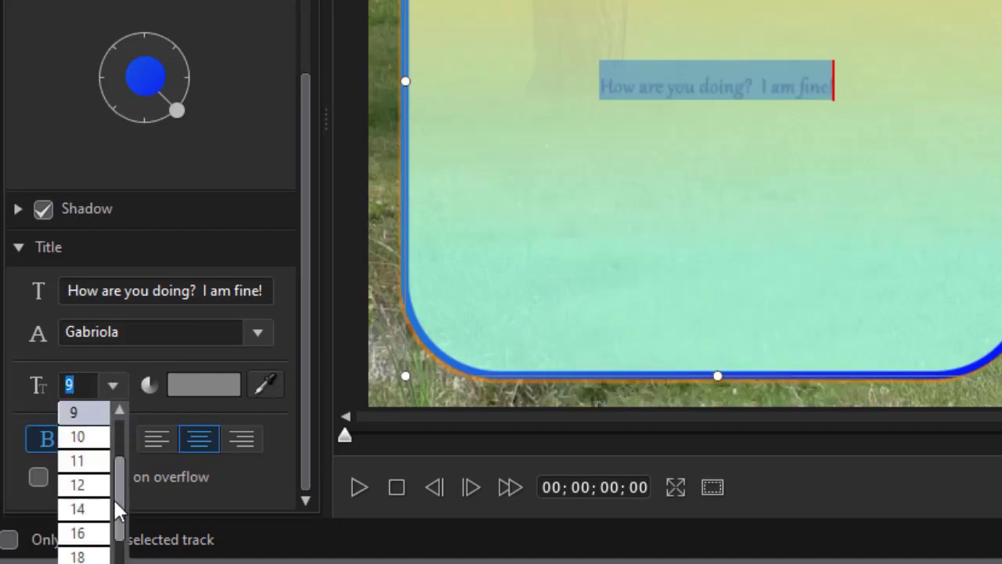
{"action": "scroll", "coordinate": [113, 498], "scroll_direction": "down", "scroll_amount": 3}
{"action": "left_click", "coordinate": [79, 537]}
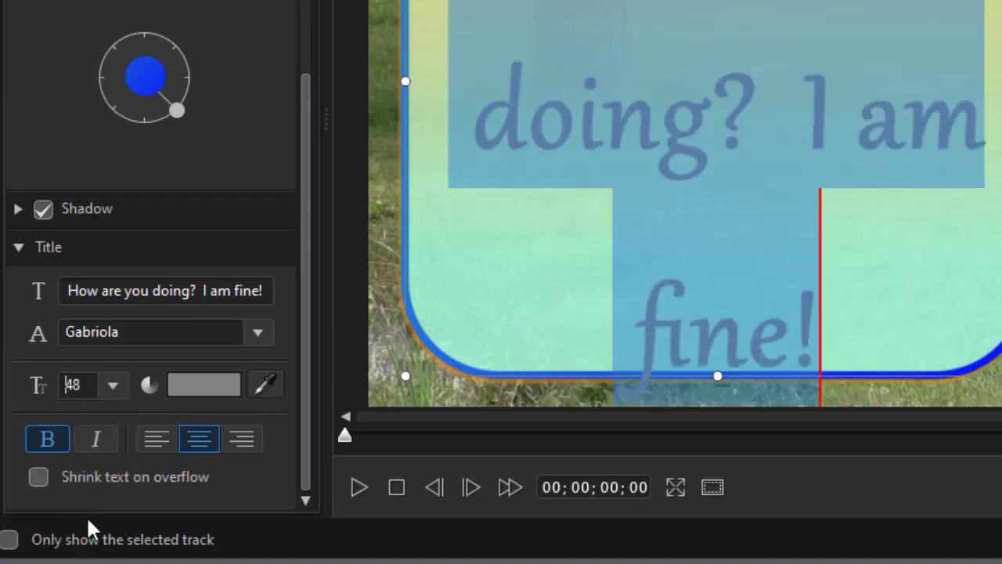
{"action": "left_click", "coordinate": [39, 473]}
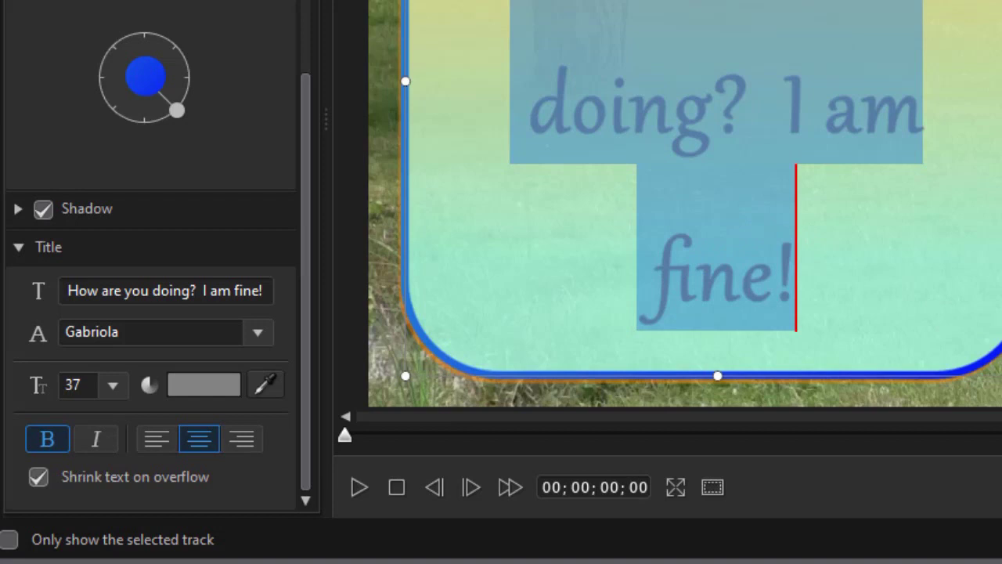
{"action": "left_click_drag", "start_coordinate": [996, 374], "coordinate": [832, 190]}
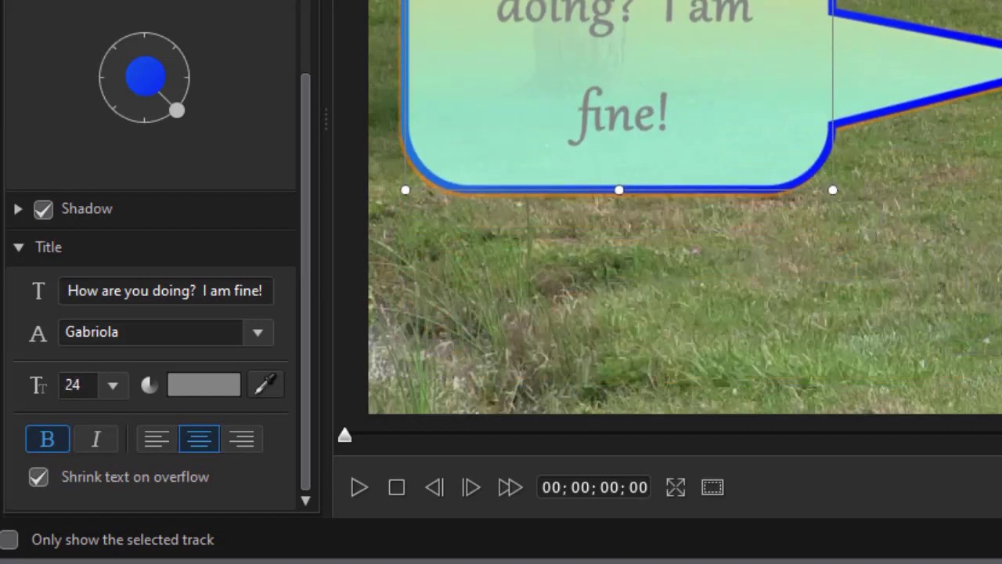
Pick GranaPadano from the Title font list for the callout text
{"action": "left_click", "coordinate": [256, 332]}
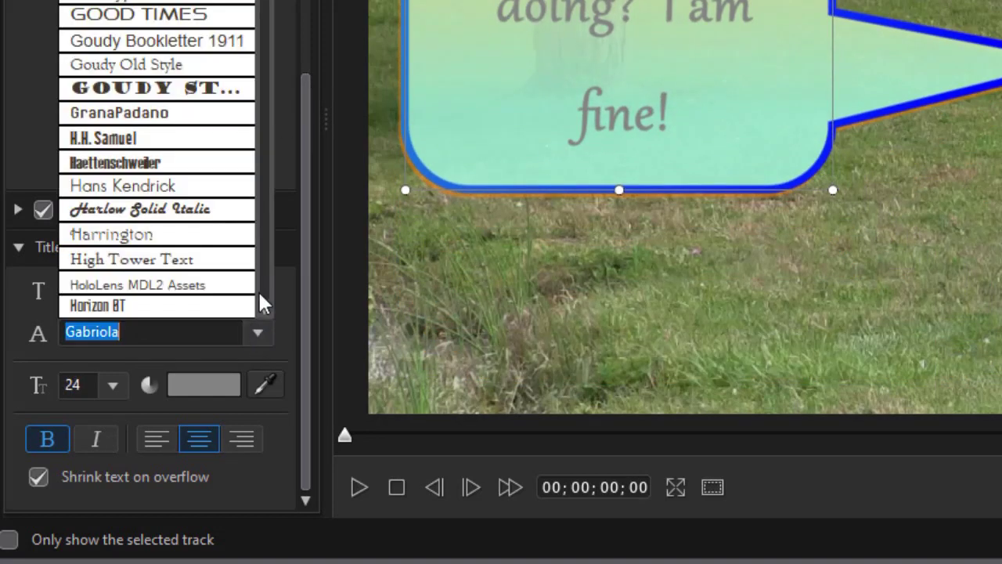
{"action": "left_click", "coordinate": [178, 116]}
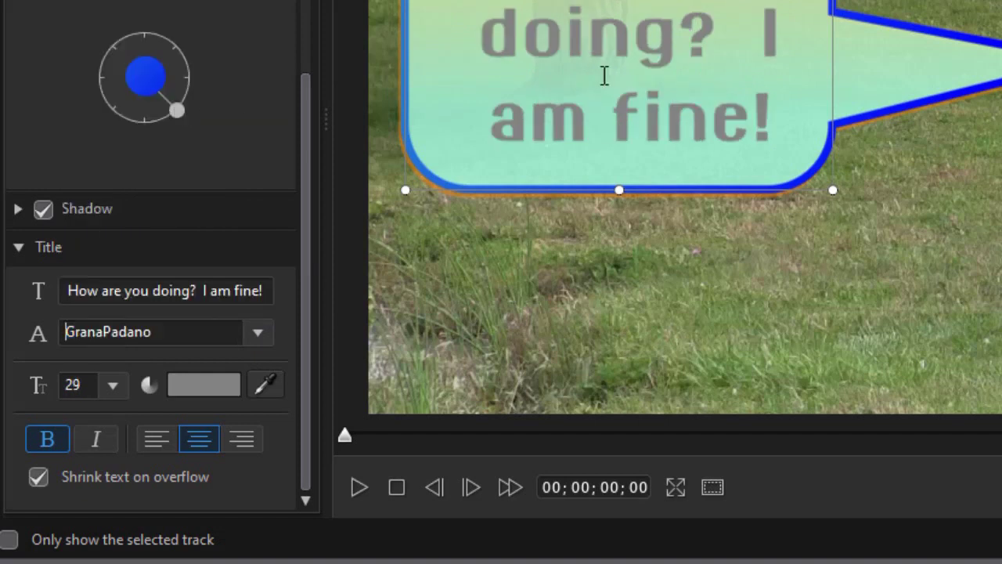
{"action": "left_click_drag", "start_coordinate": [299, 106], "coordinate": [280, 6]}
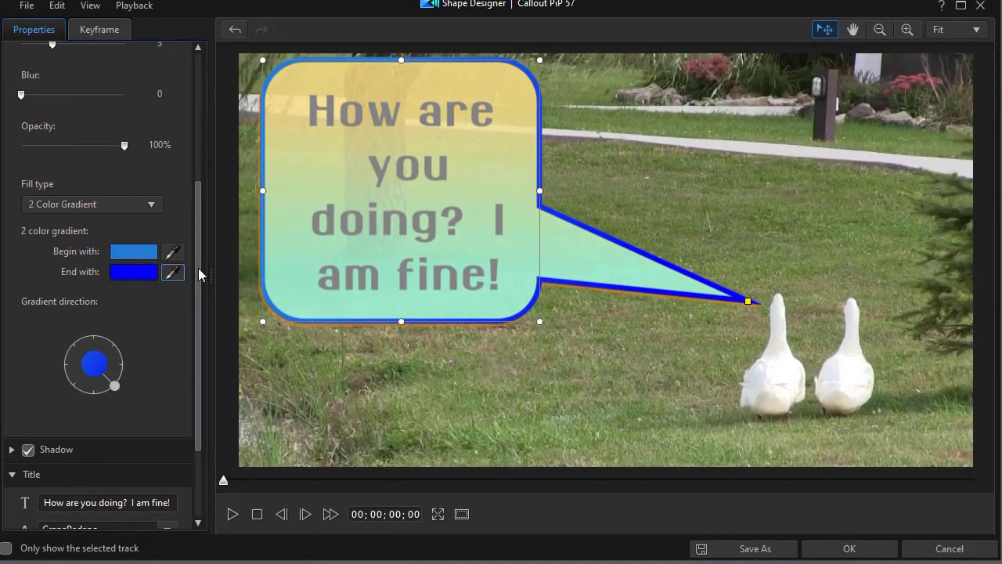
Fill the bubble with a Uniform Color of grey
{"action": "left_click_drag", "start_coordinate": [199, 280], "coordinate": [184, 137]}
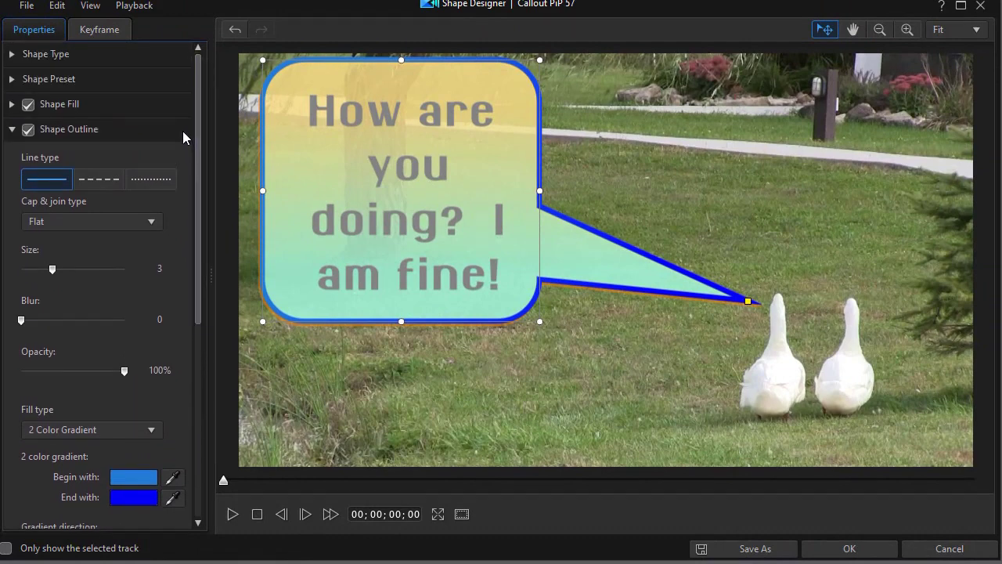
{"action": "left_click", "coordinate": [11, 106]}
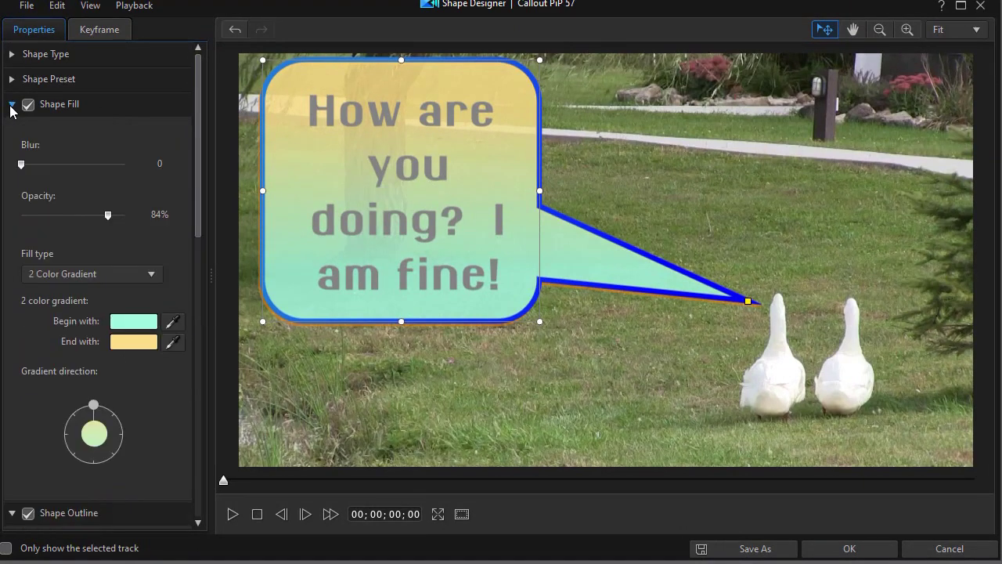
{"action": "left_click", "coordinate": [151, 274]}
{"action": "left_click", "coordinate": [123, 292]}
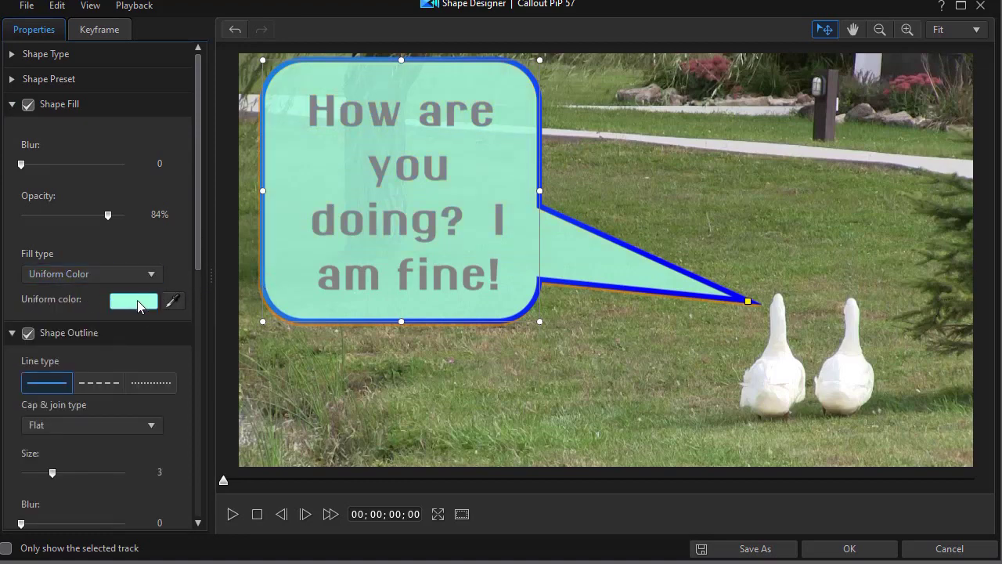
{"action": "left_click", "coordinate": [140, 305]}
{"action": "left_click", "coordinate": [400, 272]}
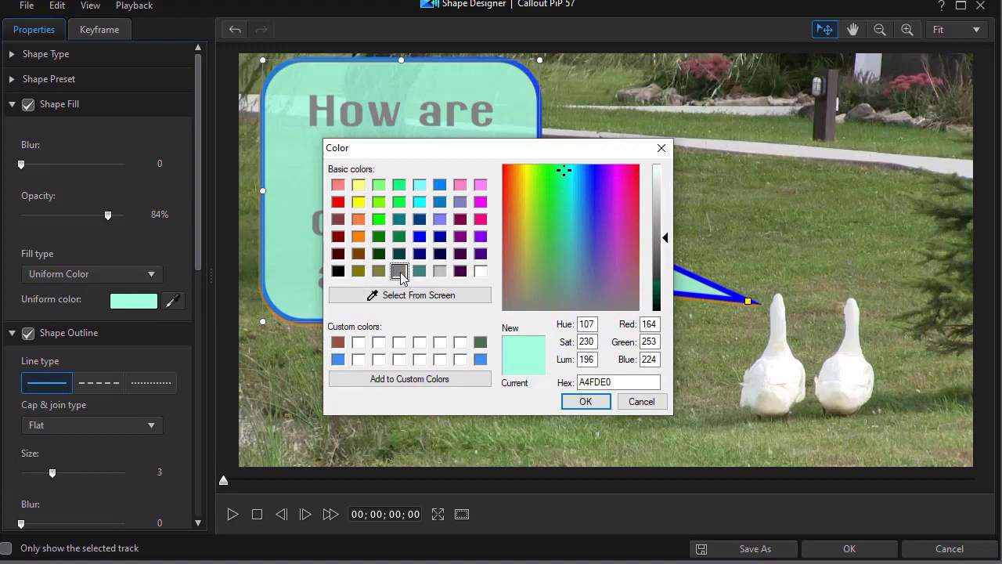
{"action": "left_click", "coordinate": [599, 407]}
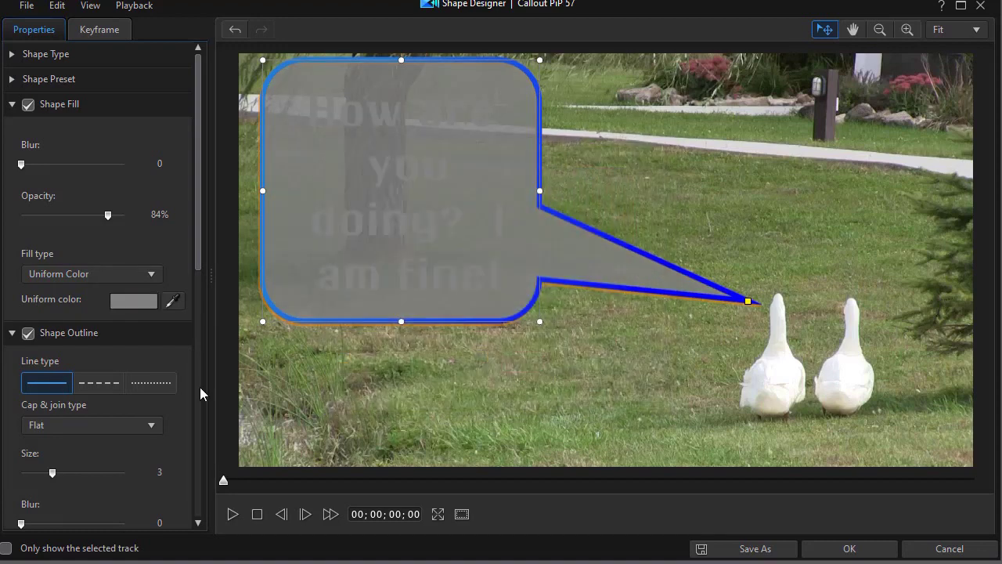
Colour the title text red and apply the callout edits with OK
{"action": "left_click_drag", "start_coordinate": [197, 262], "coordinate": [217, 505]}
{"action": "left_click", "coordinate": [132, 447]}
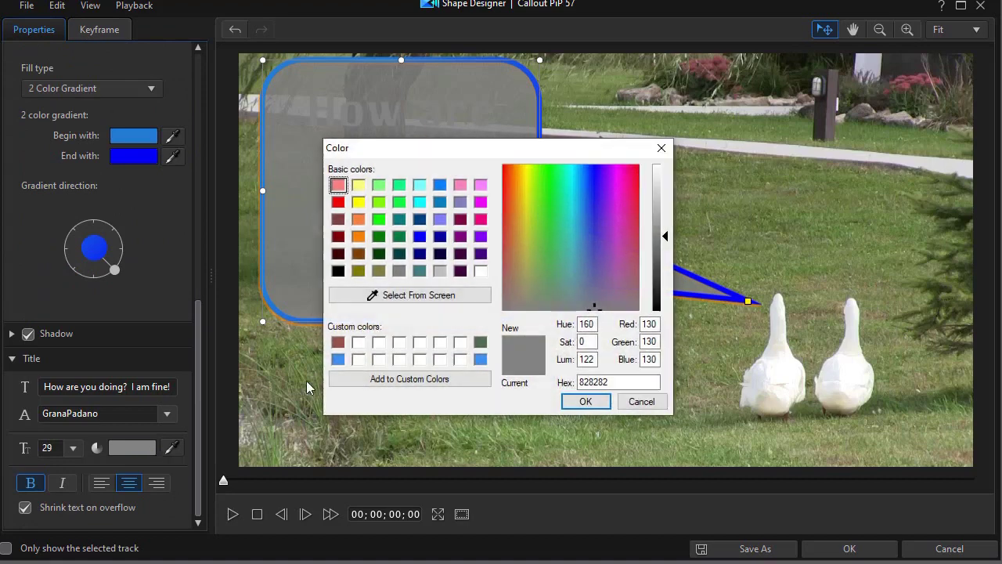
{"action": "left_click", "coordinate": [337, 202]}
{"action": "left_click", "coordinate": [585, 401]}
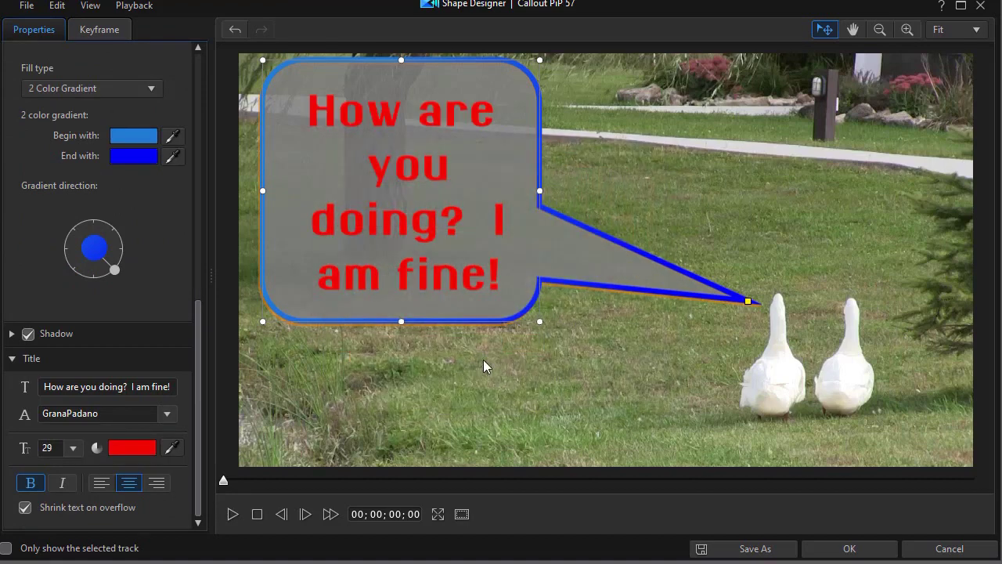
{"action": "left_click", "coordinate": [850, 548]}
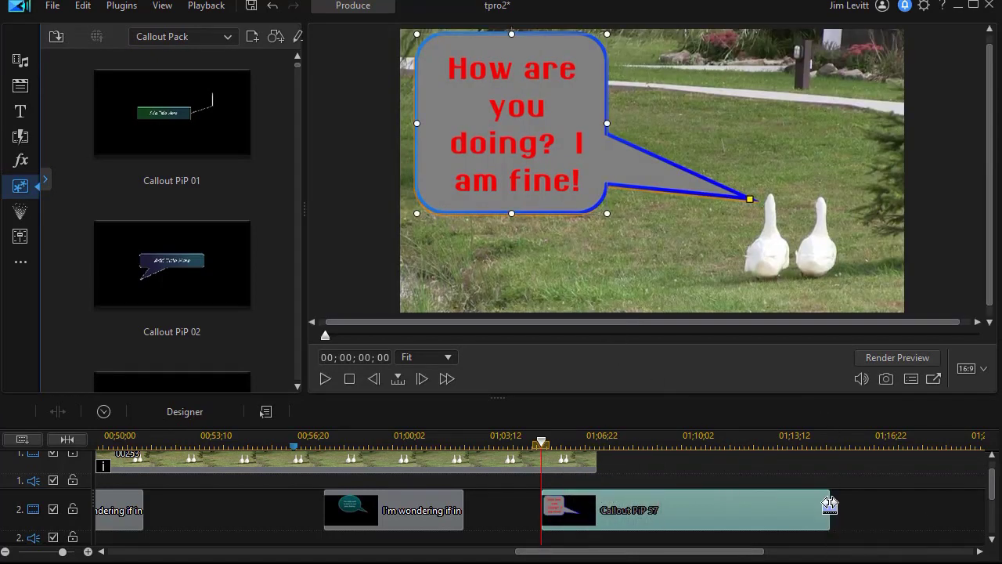
Trim Callout PiP 57 to end at 01;06;03 and place Callout PiP 02 after it on track 2
{"action": "left_click_drag", "start_coordinate": [826, 505], "coordinate": [565, 532]}
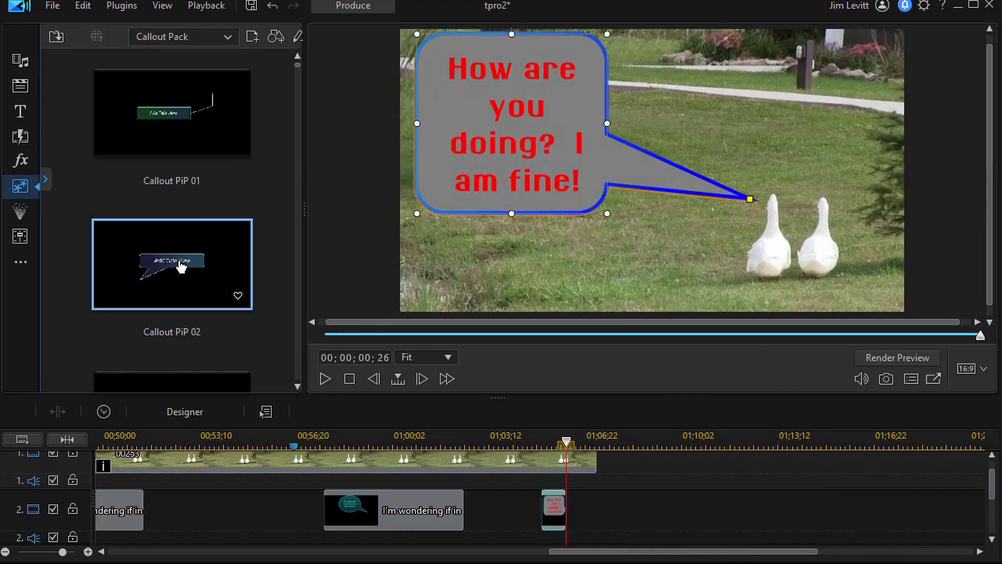
{"action": "left_click", "coordinate": [216, 262]}
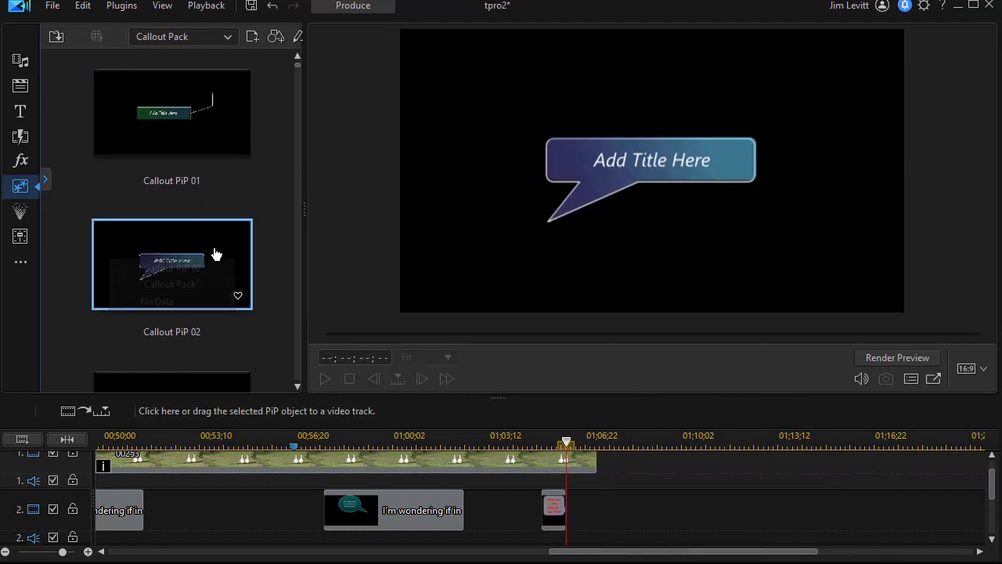
{"action": "left_click_drag", "start_coordinate": [217, 254], "coordinate": [565, 516]}
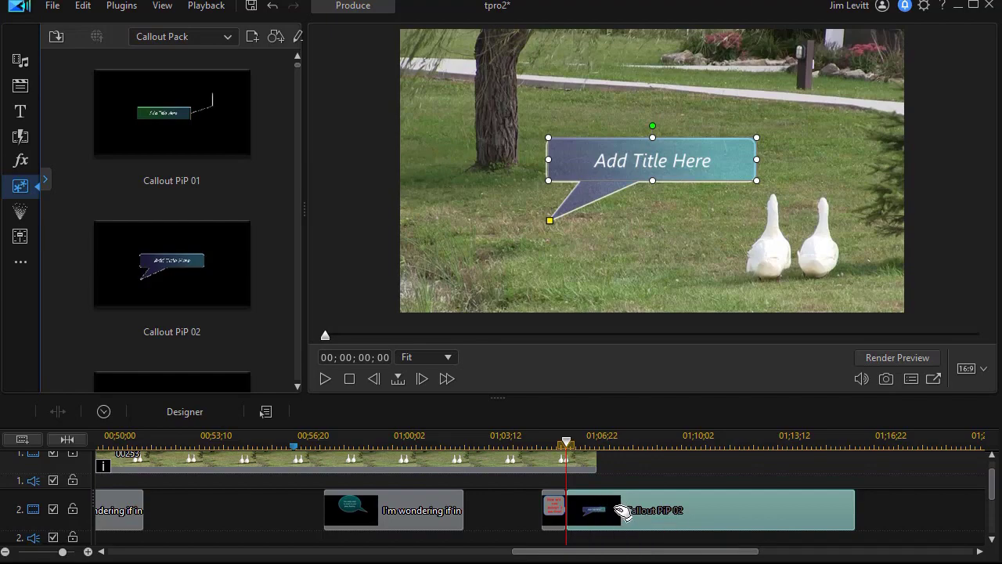
Aim the Callout PiP 02 bubble's tail at the right goose's head in Shape Designer
{"action": "double_click", "coordinate": [624, 511]}
{"action": "left_click_drag", "start_coordinate": [457, 336], "coordinate": [839, 291]}
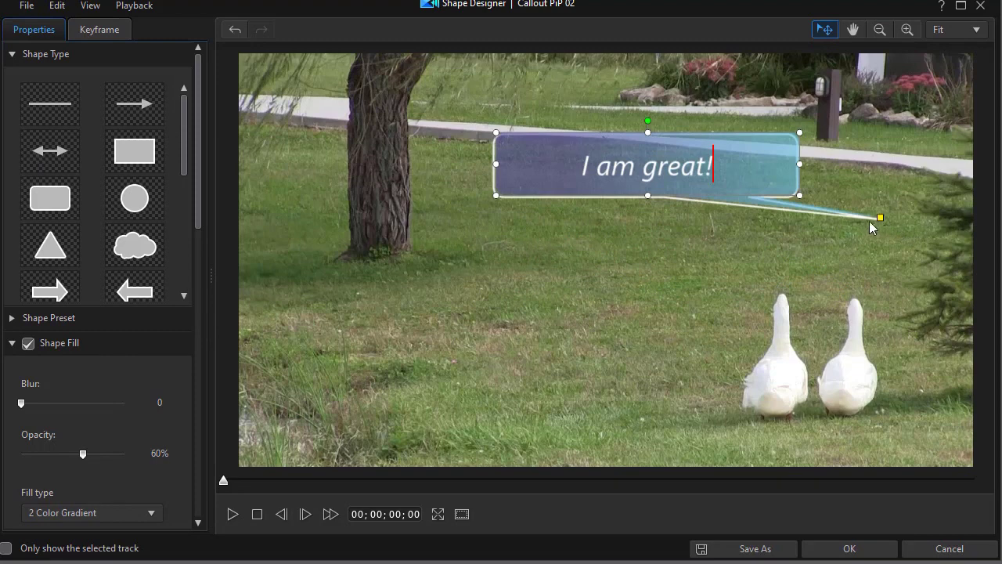
{"action": "left_click_drag", "start_coordinate": [882, 219], "coordinate": [841, 286]}
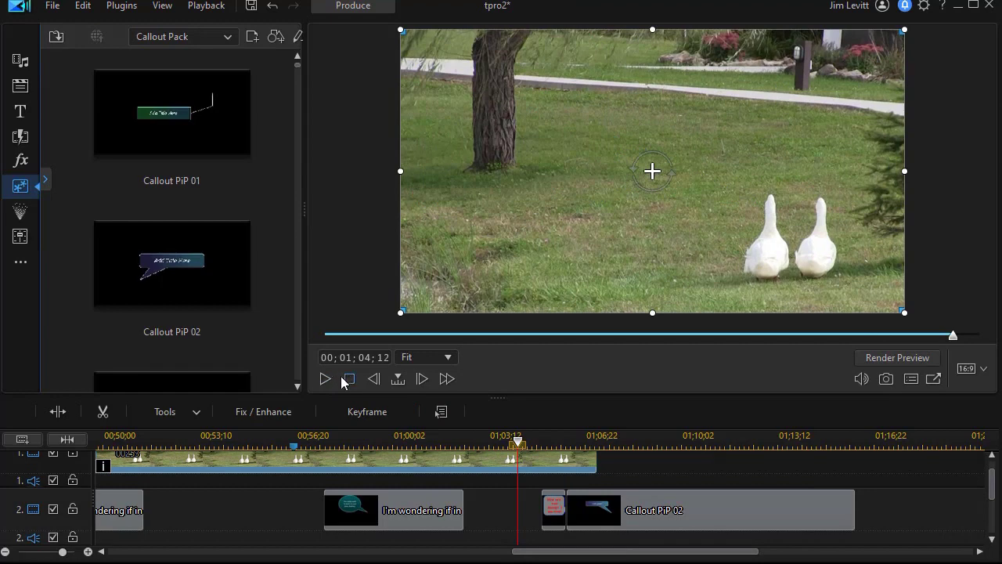
{"action": "left_click", "coordinate": [325, 379]}
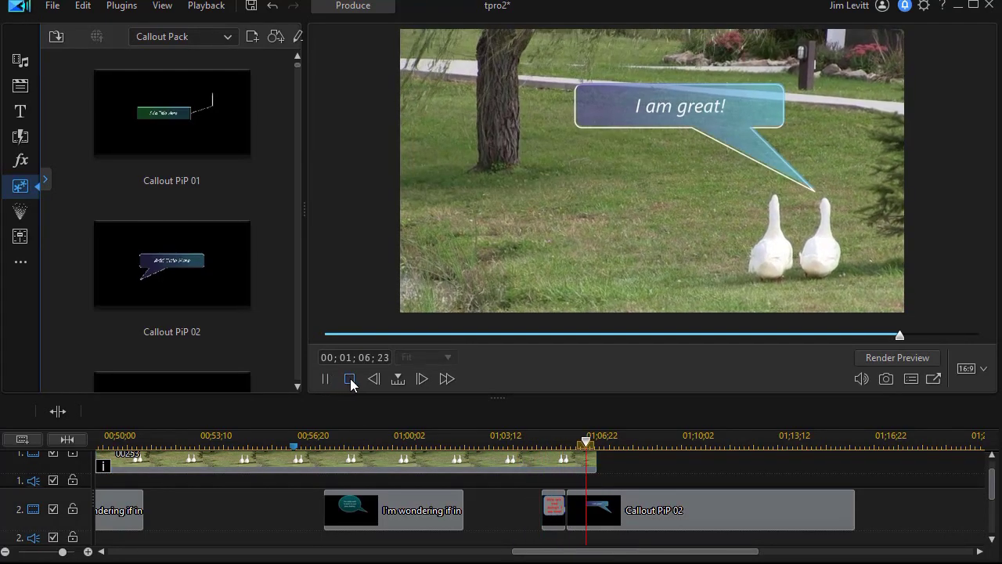
{"action": "left_click", "coordinate": [350, 379]}
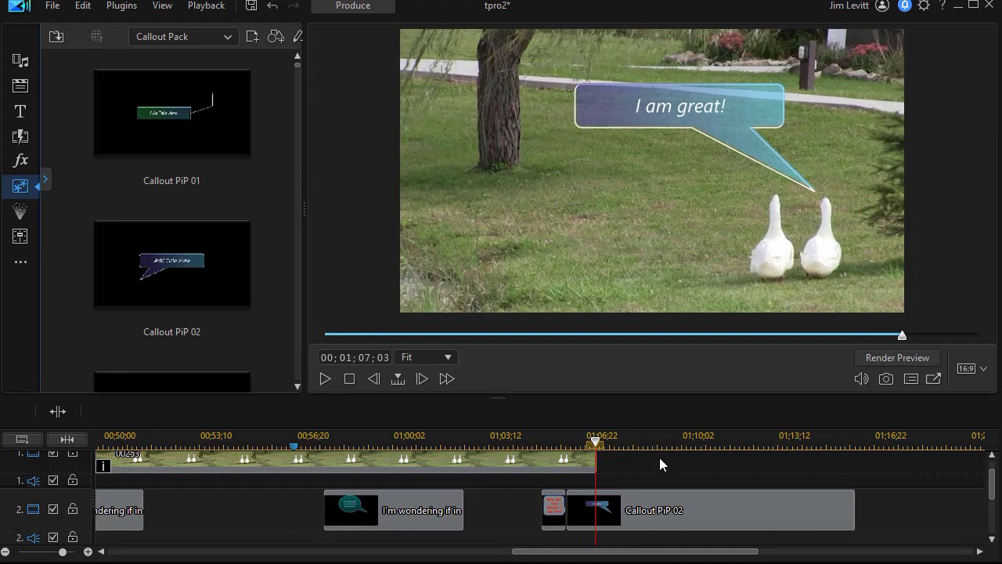